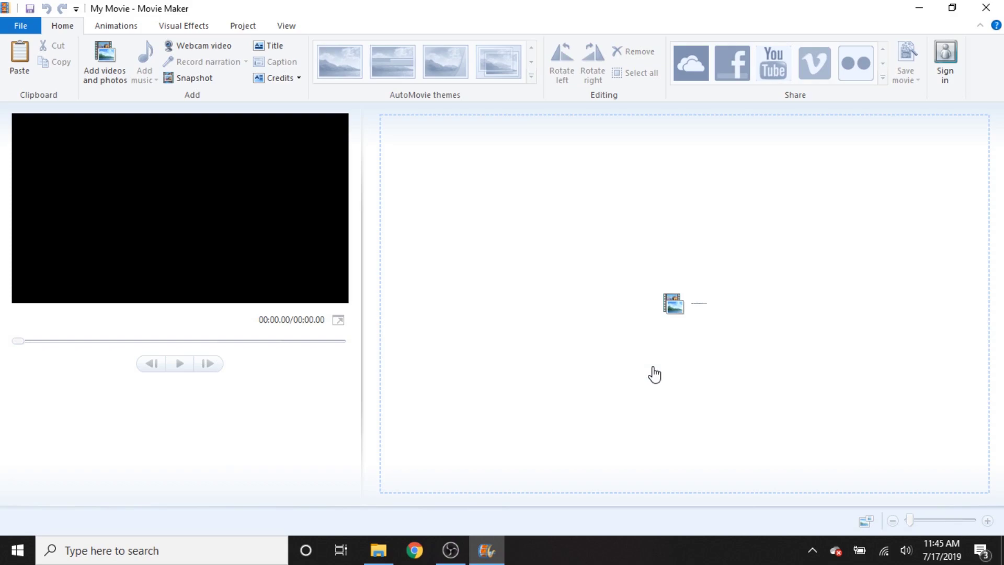
# Check Movie Maker options, then select all five Audio Amp clips, 00052–00056.MTS, in File Explorer
pyautogui.click(21, 26)
pyautogui.click(53, 291)
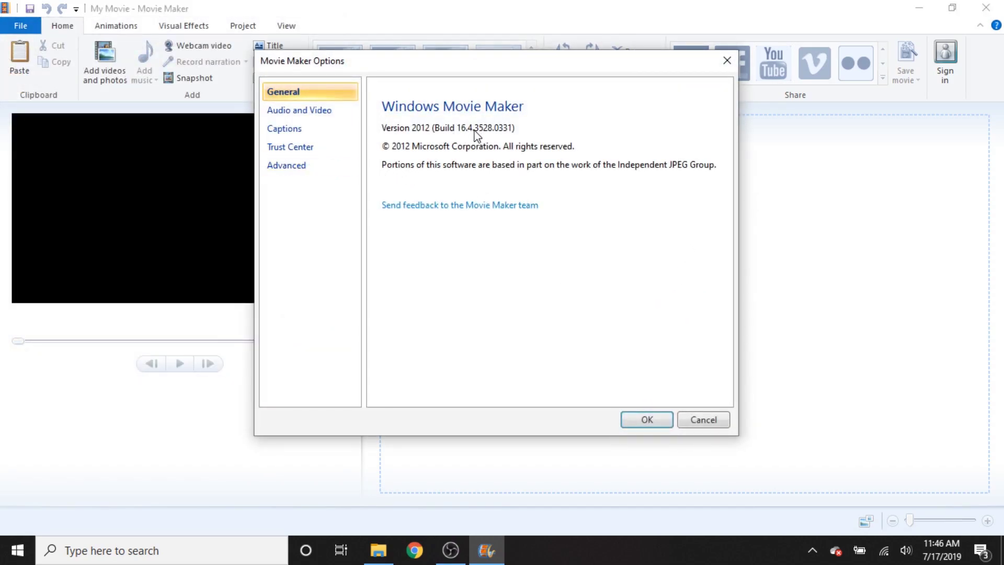
pyautogui.click(727, 61)
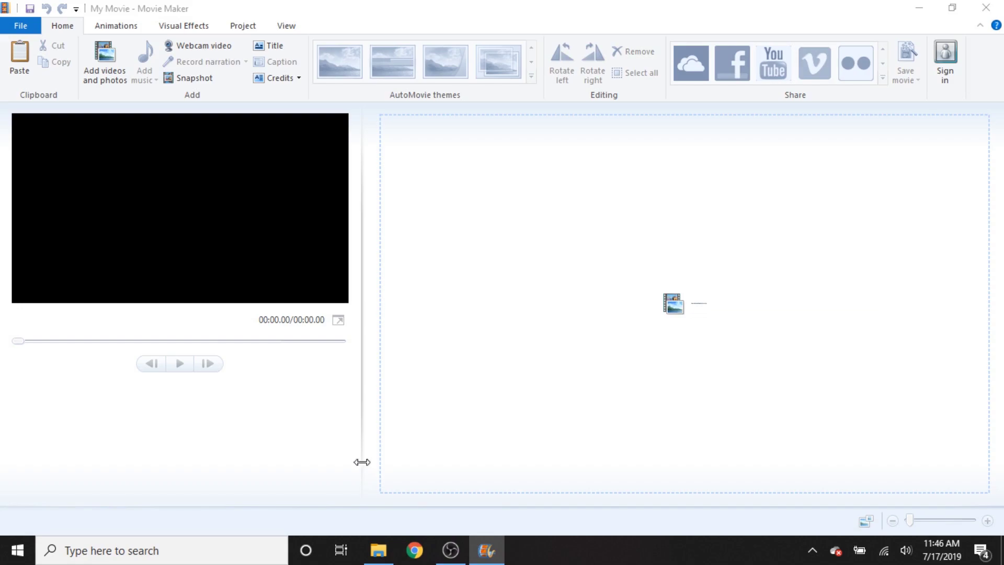
pyautogui.click(379, 550)
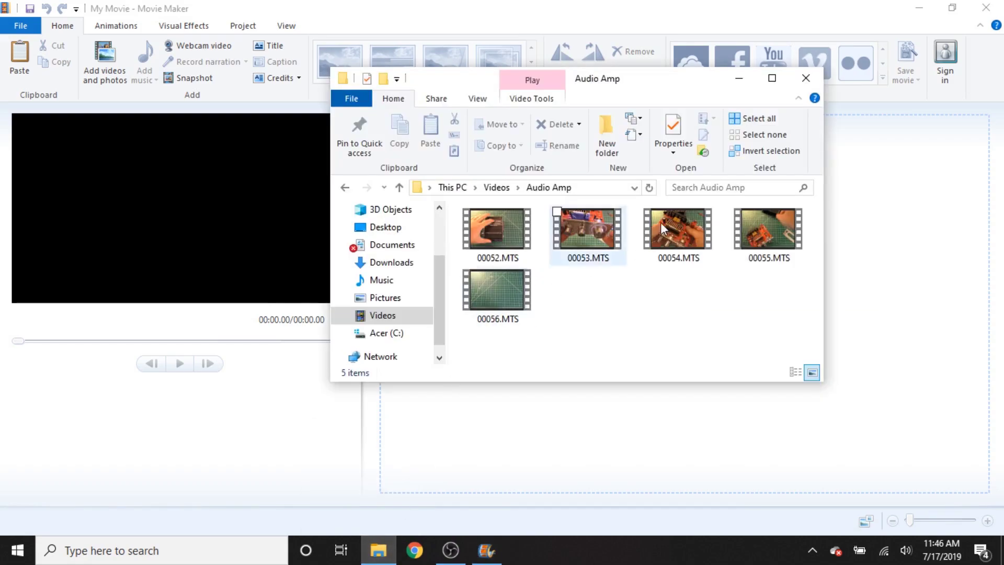
pyautogui.moveTo(779, 298); pyautogui.dragTo(916, 297)
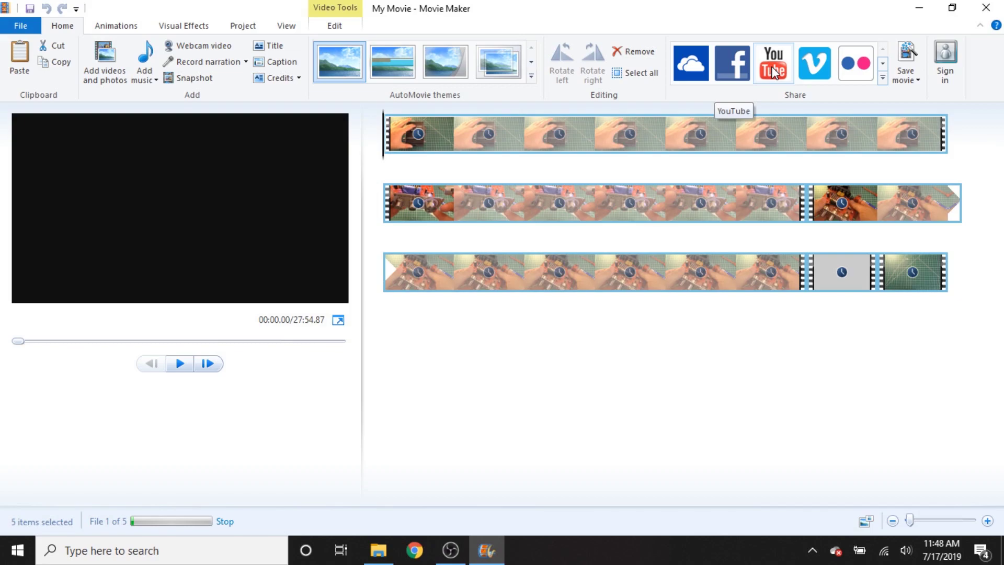
# Create a custom save setting, changing width 1280 to 1920 and height to 1080
pyautogui.click(906, 76)
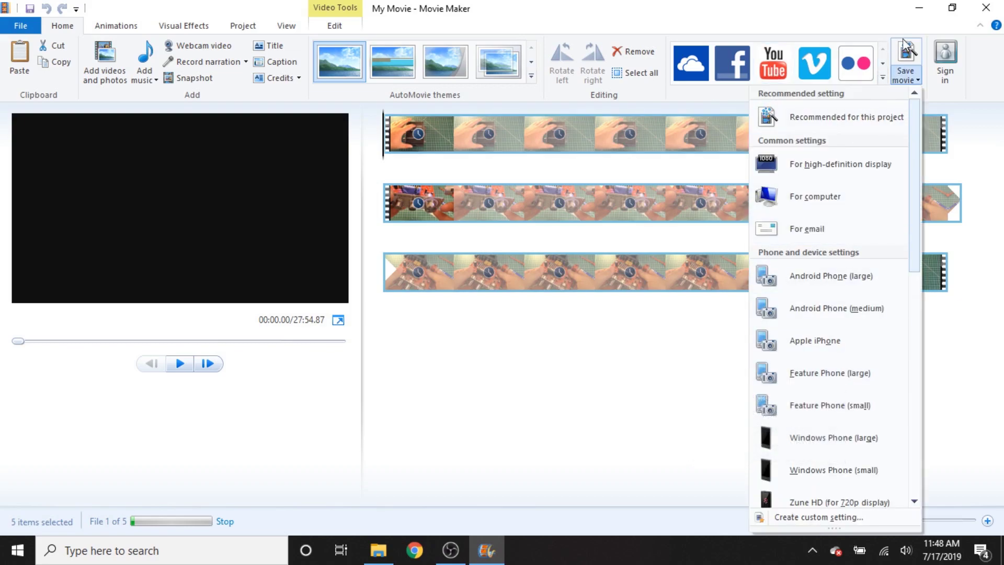
pyautogui.click(818, 517)
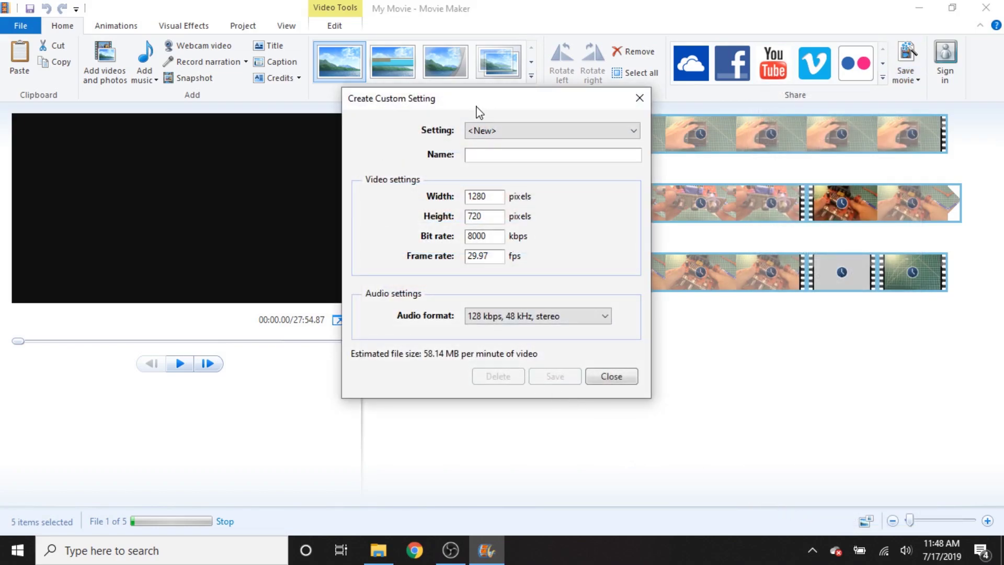
pyautogui.moveTo(494, 196); pyautogui.dragTo(467, 196)
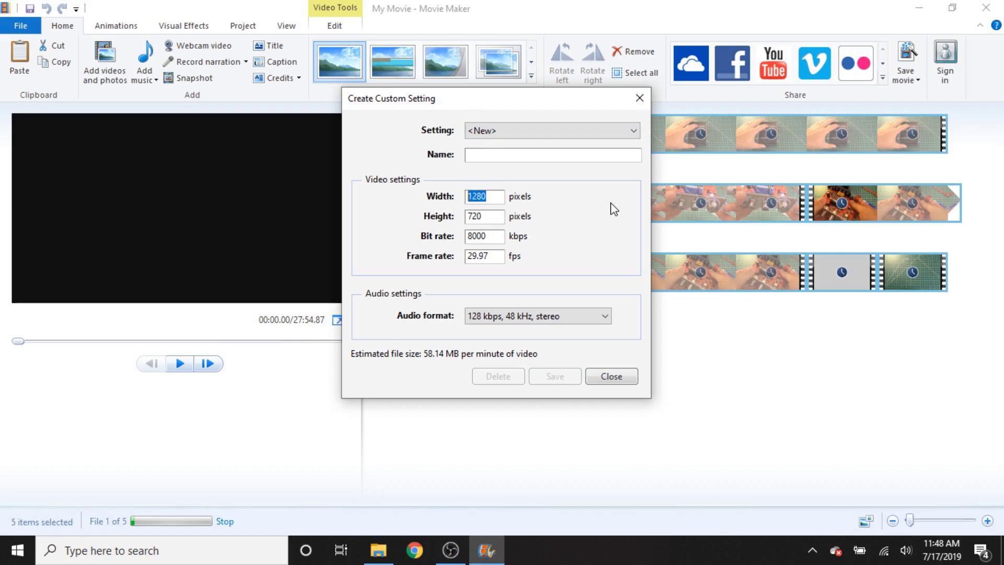
pyautogui.write('1')
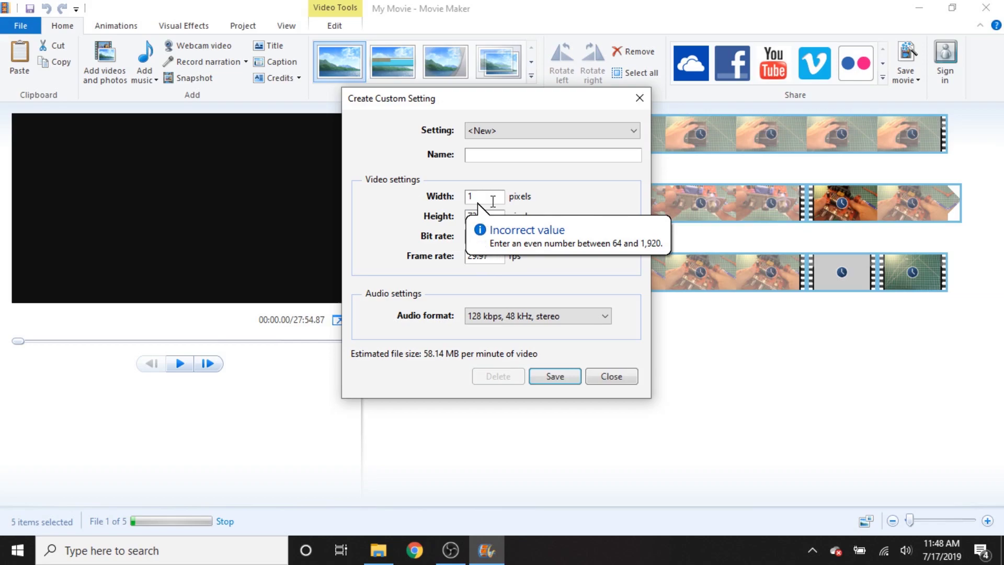
pyautogui.write('900')
pyautogui.press('BackSpace')
pyautogui.press('BackSpace')
pyautogui.write('20')
pyautogui.press('Tab')
pyautogui.press('BackSpace')
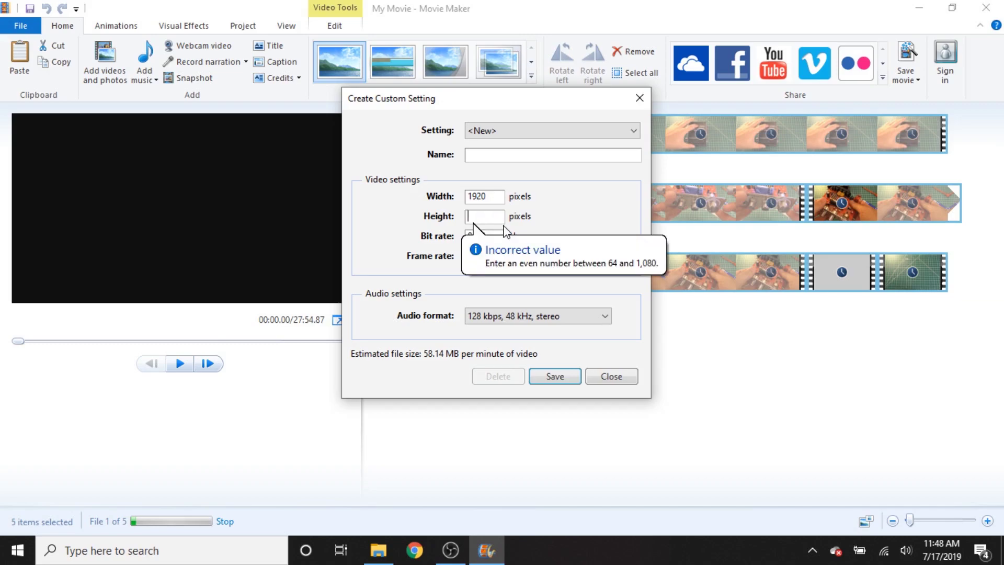
pyautogui.write('1080')
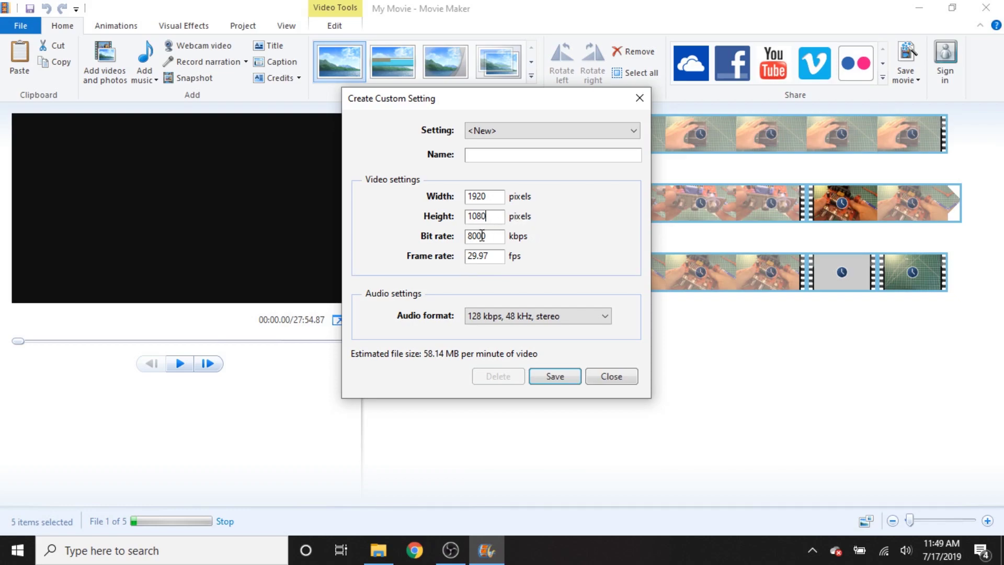
# Set bit rate 30000 kbps, frame rate 59.94 and audio 160 kbps, 48 kHz stereo
pyautogui.doubleClick(500, 235)
pyautogui.write('3')
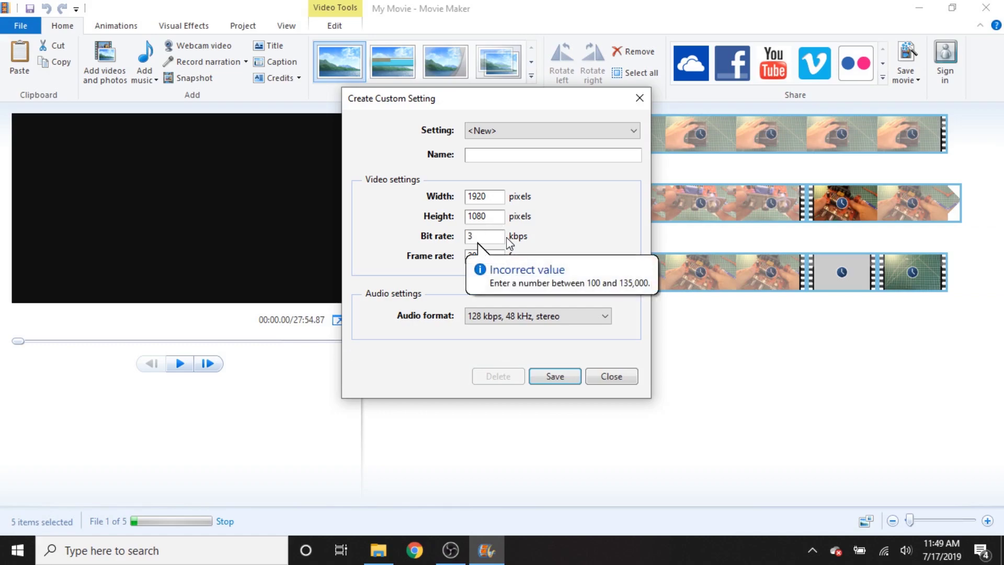
pyautogui.write('0000')
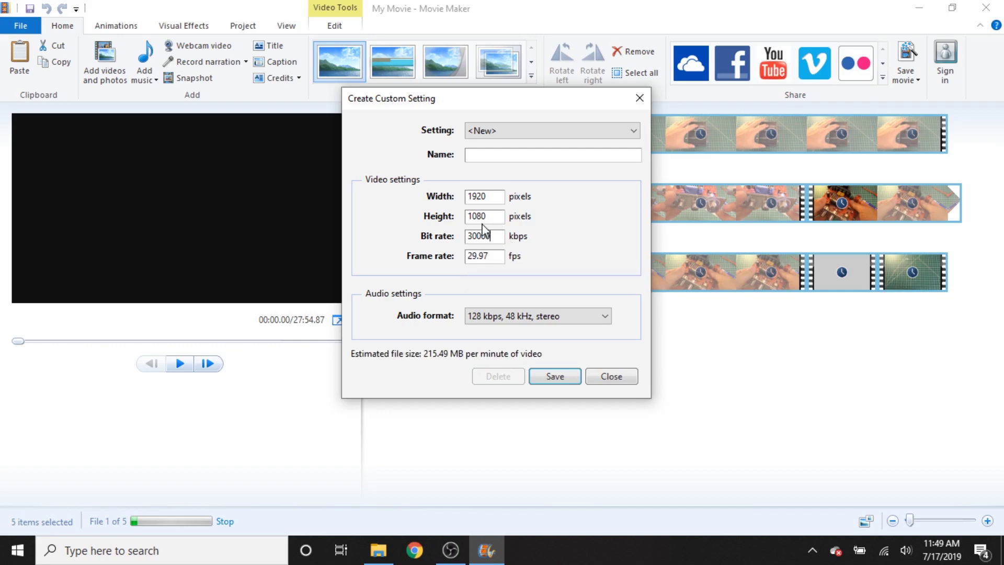
pyautogui.doubleClick(487, 260)
pyautogui.write('59.94')
pyautogui.click(554, 314)
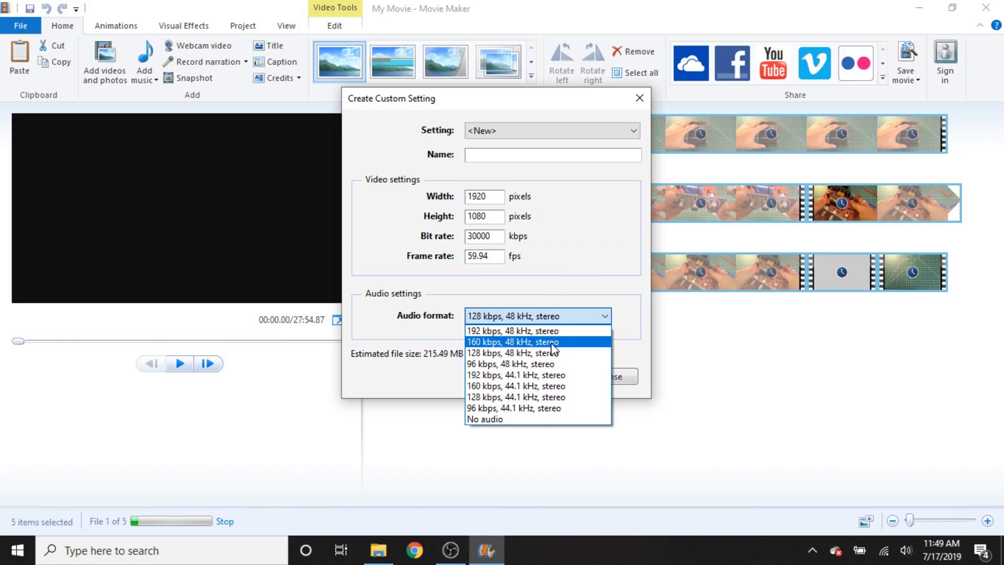
pyautogui.click(573, 344)
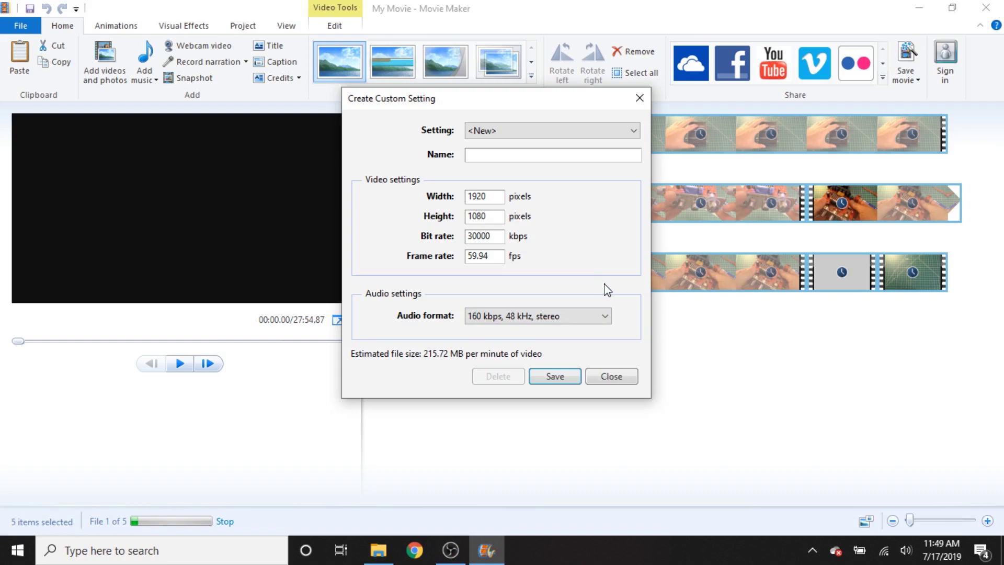
pyautogui.click(525, 160)
# Close the custom setting dialog, try the Contemporary AutoMovie theme, then undo it
pyautogui.click(609, 376)
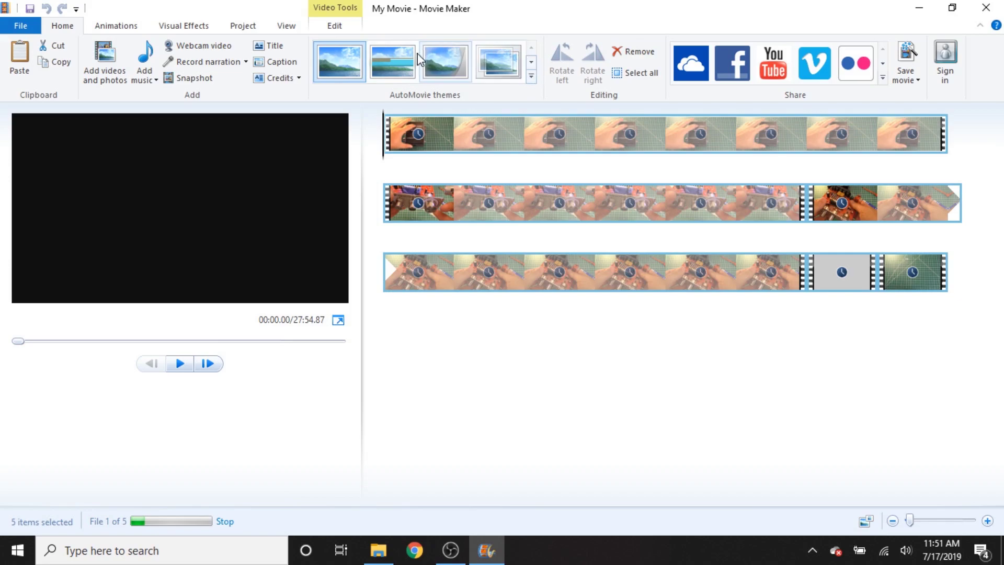
pyautogui.click(397, 63)
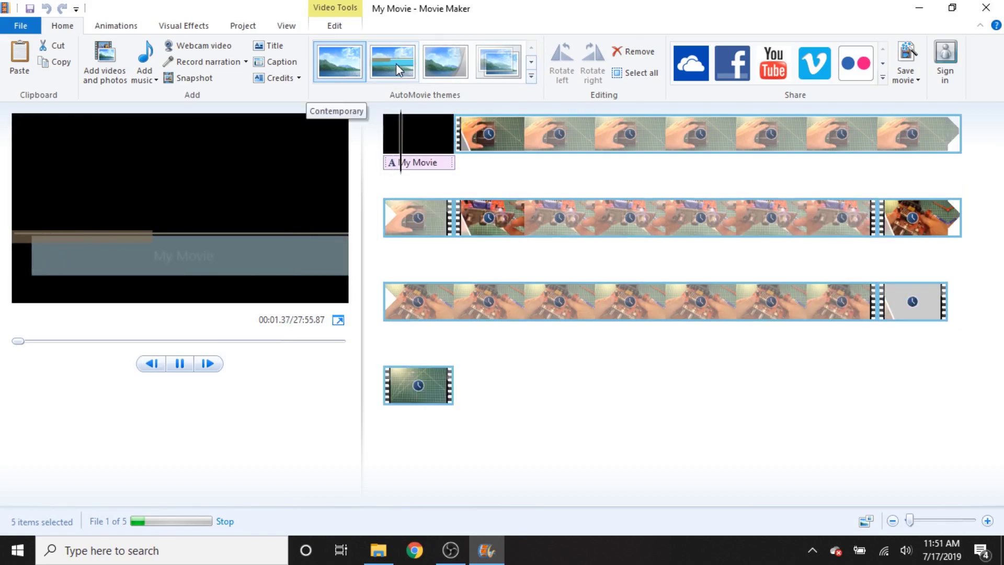
pyautogui.hotkey('ctrl', 'z')
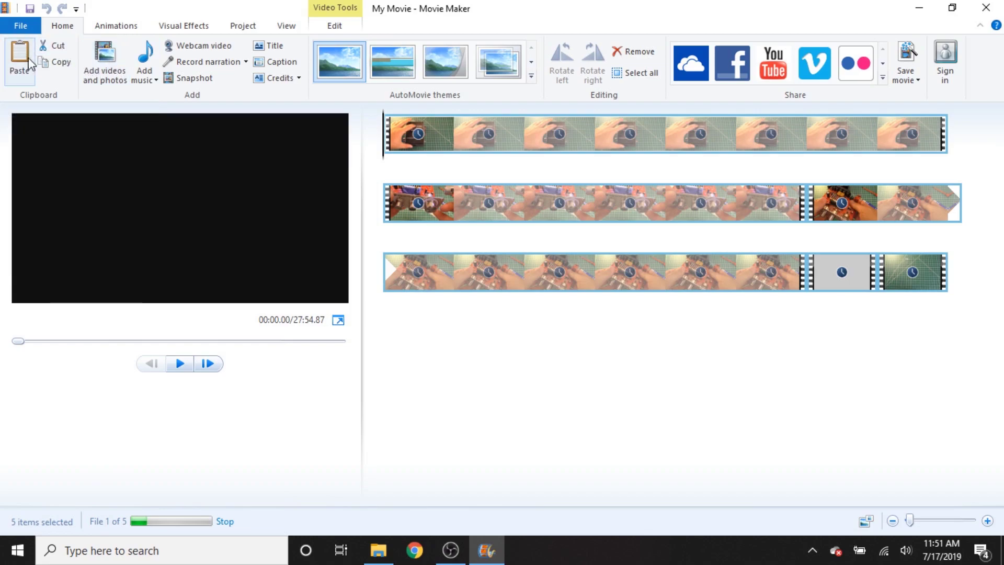
# Browse the Animations, Visual Effects, Project and View tabs, zooming the storyboard in and out
pyautogui.click(121, 27)
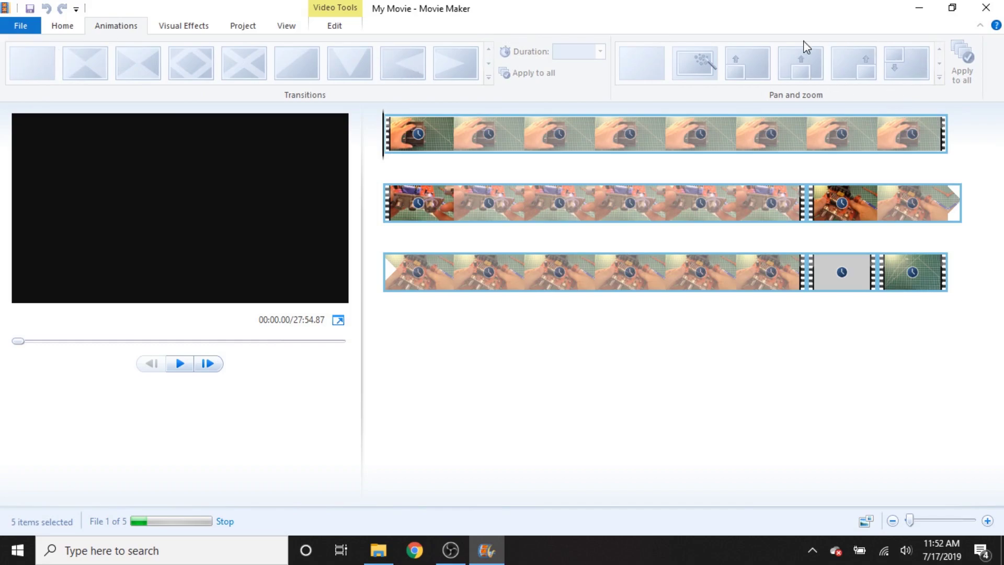
pyautogui.click(187, 29)
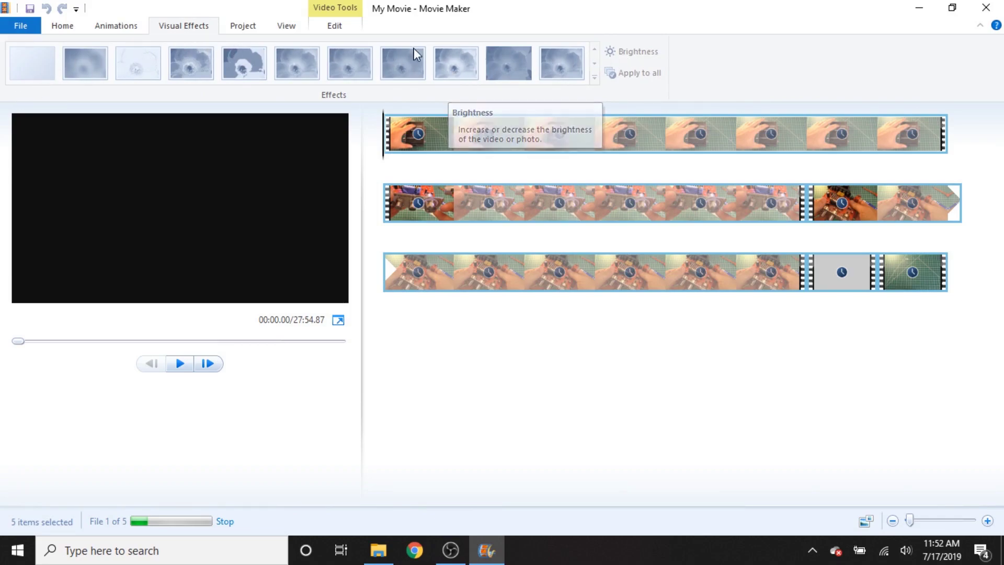
pyautogui.click(243, 27)
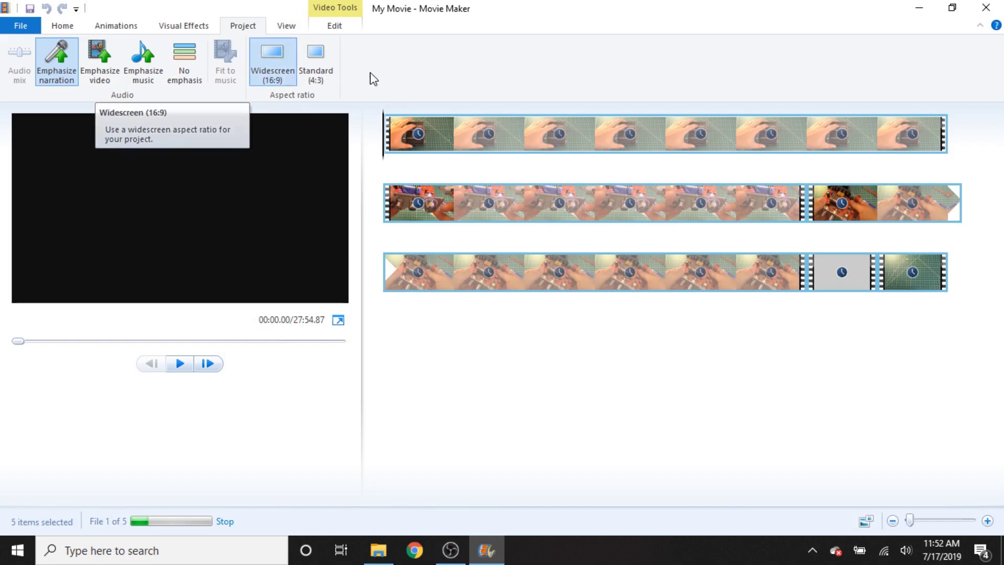
pyautogui.click(286, 25)
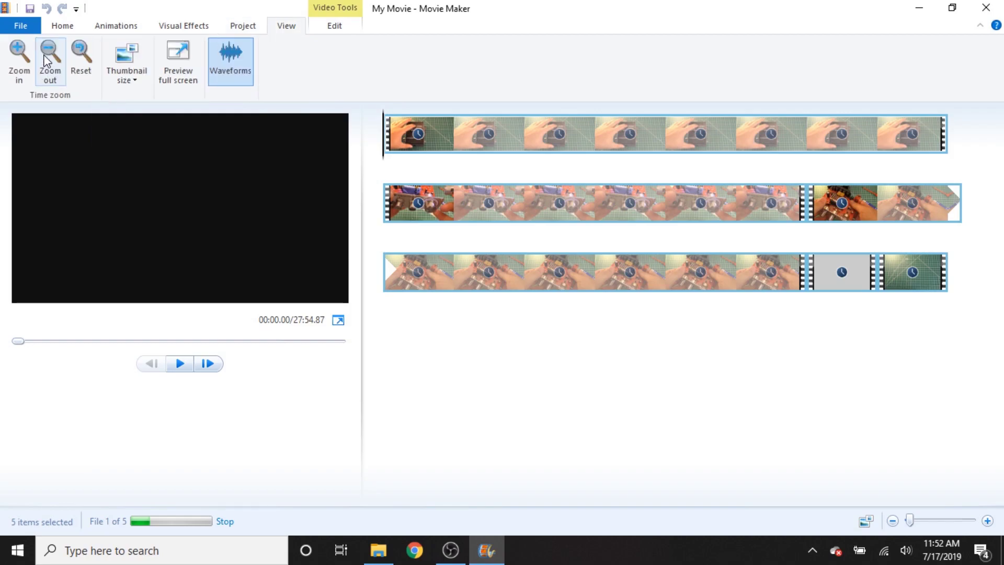
pyautogui.click(17, 57)
pyautogui.click(17, 58)
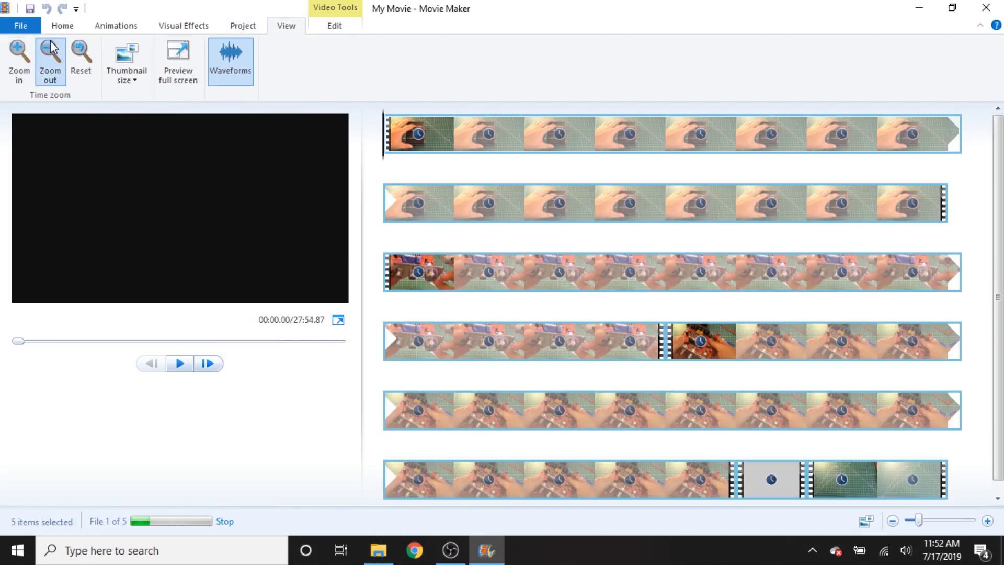
pyautogui.click(50, 58)
pyautogui.click(50, 58)
pyautogui.click(18, 57)
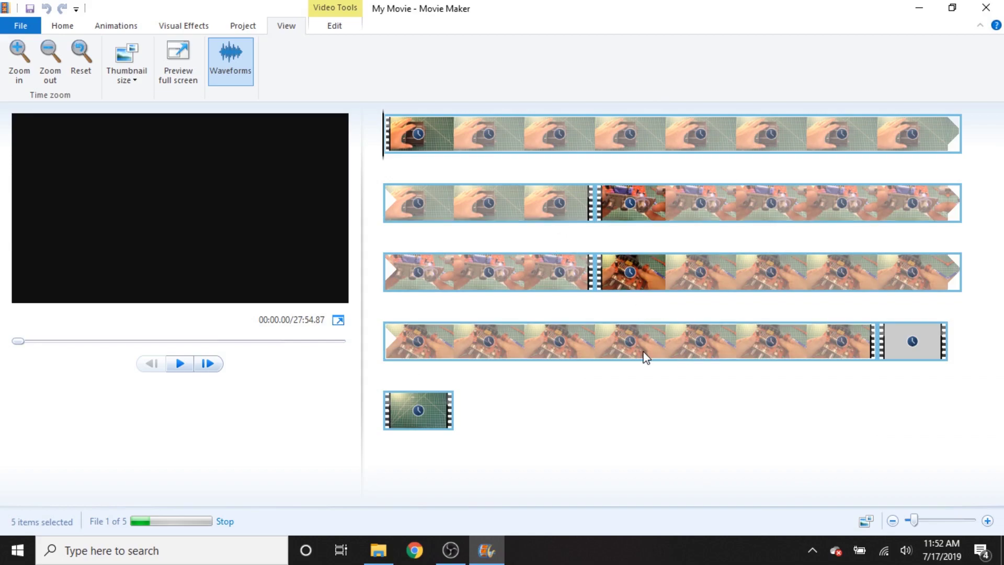
# Set the storyboard thumbnail size to Medium icons
pyautogui.click(127, 73)
pyautogui.click(130, 79)
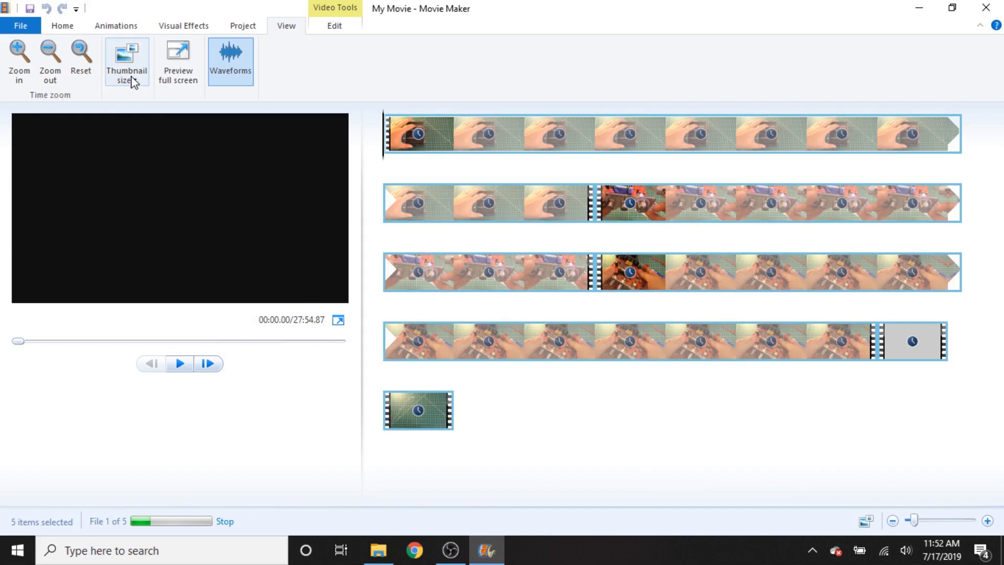
pyautogui.click(130, 78)
pyautogui.click(117, 128)
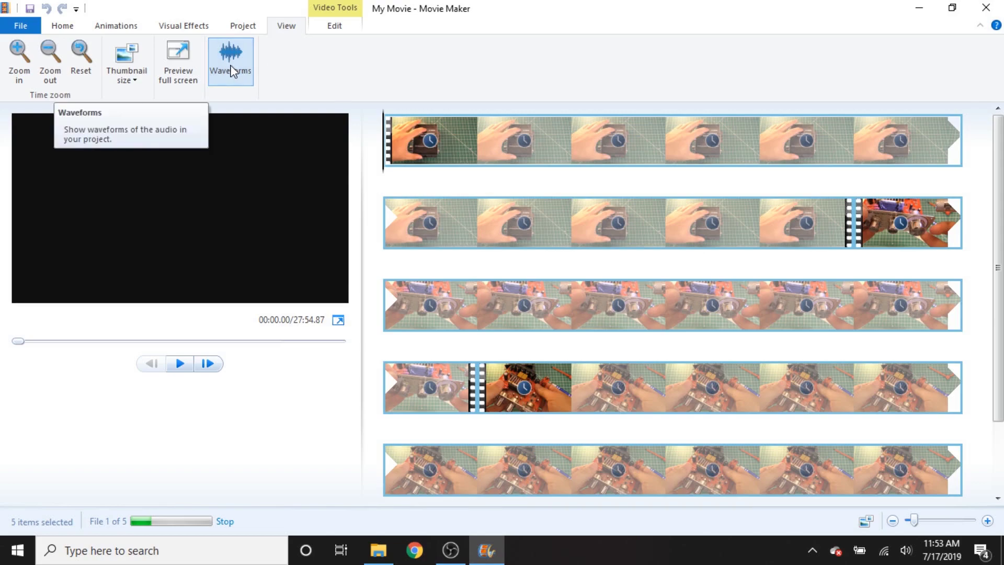
pyautogui.click(332, 26)
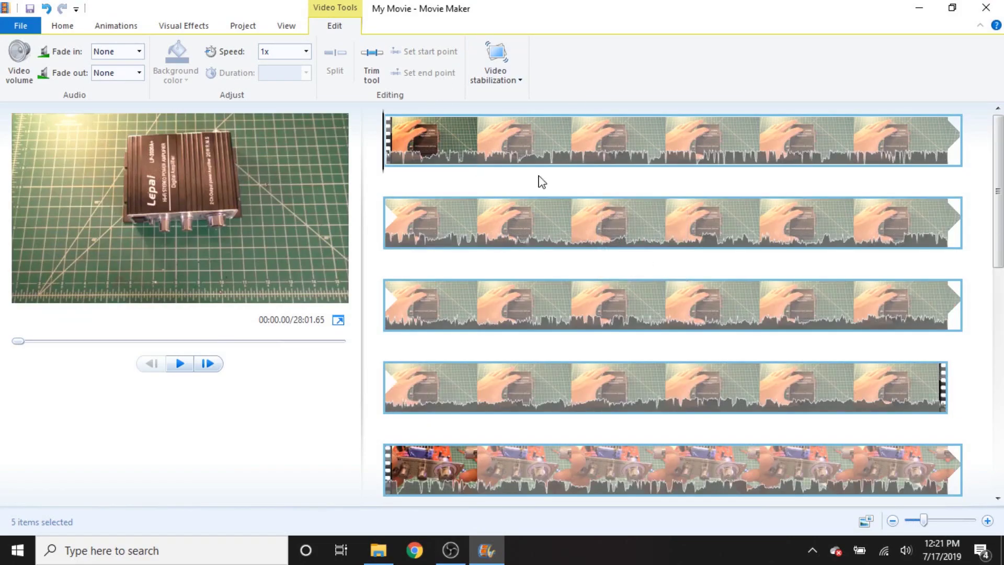
# Preview the movie, move the fourth clip, and delete the unwanted clip
pyautogui.press('space')
pyautogui.press('space')
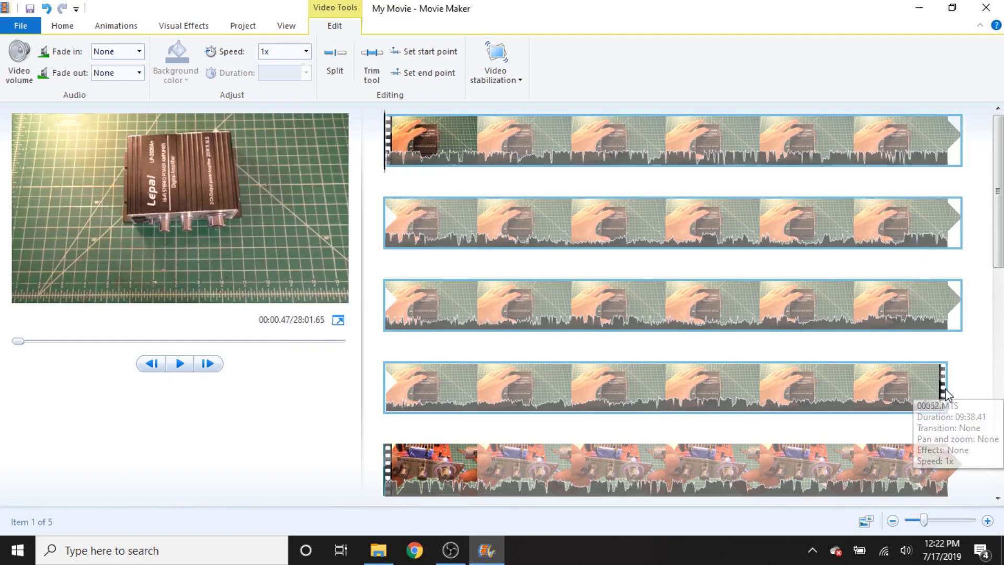
pyautogui.moveTo(937, 390)
pyautogui.mouseDown()
pyautogui.moveTo(900, 386)
pyautogui.moveTo(942, 390)
pyautogui.moveTo(936, 398)
pyautogui.mouseUp()
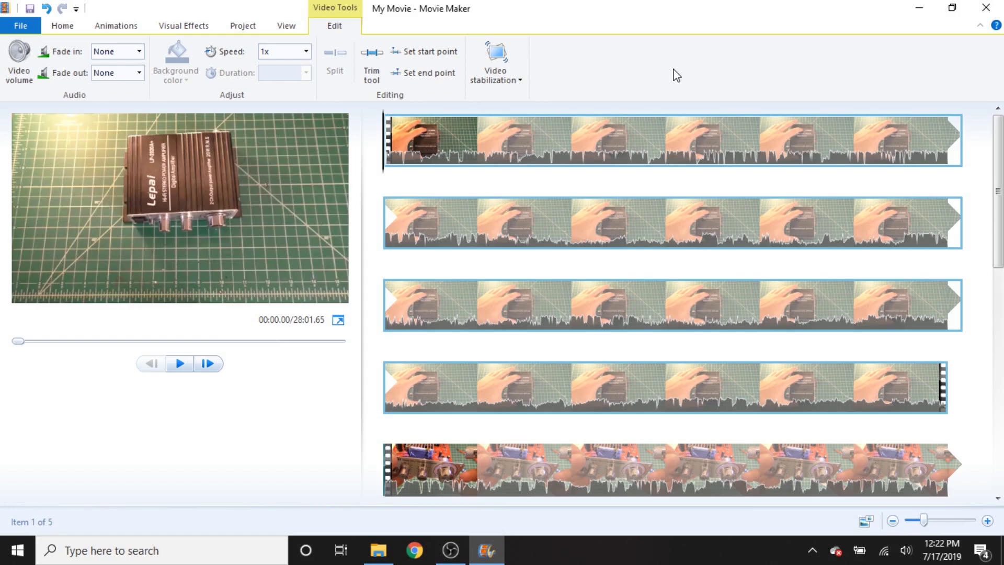
pyautogui.press('Delete')
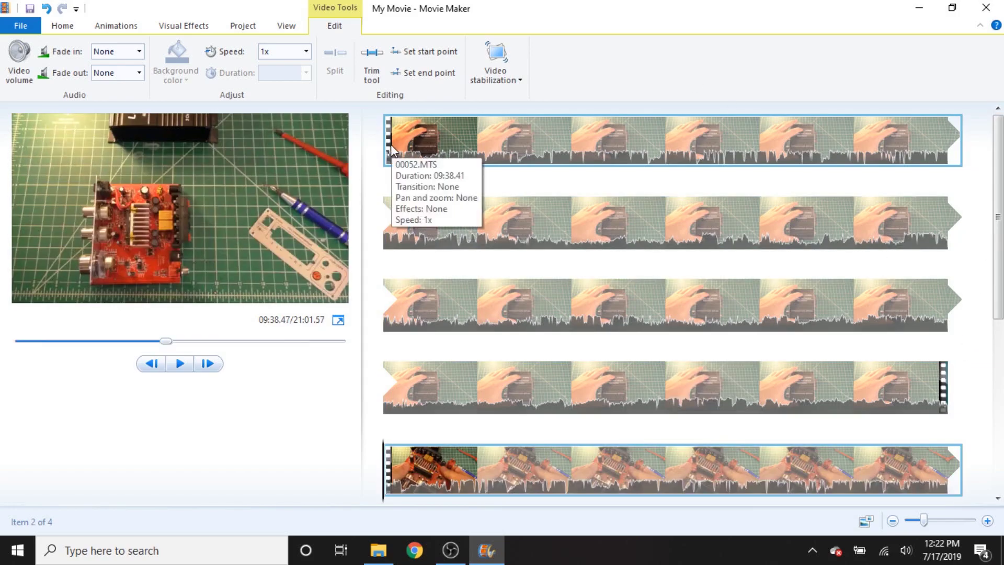
pyautogui.click(391, 144)
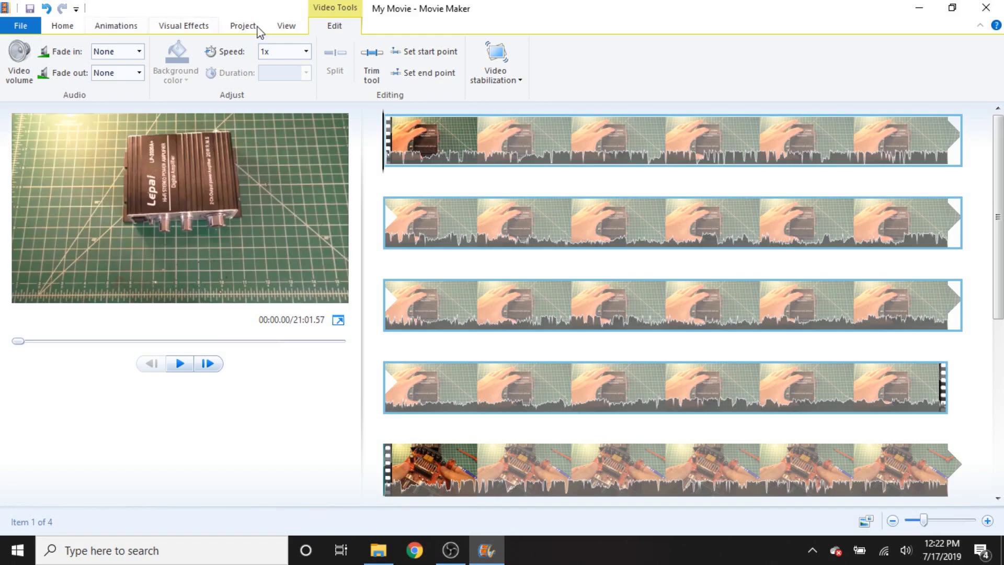
# Set the storyboard thumbnail size to Large icons
pyautogui.click(278, 30)
pyautogui.click(128, 73)
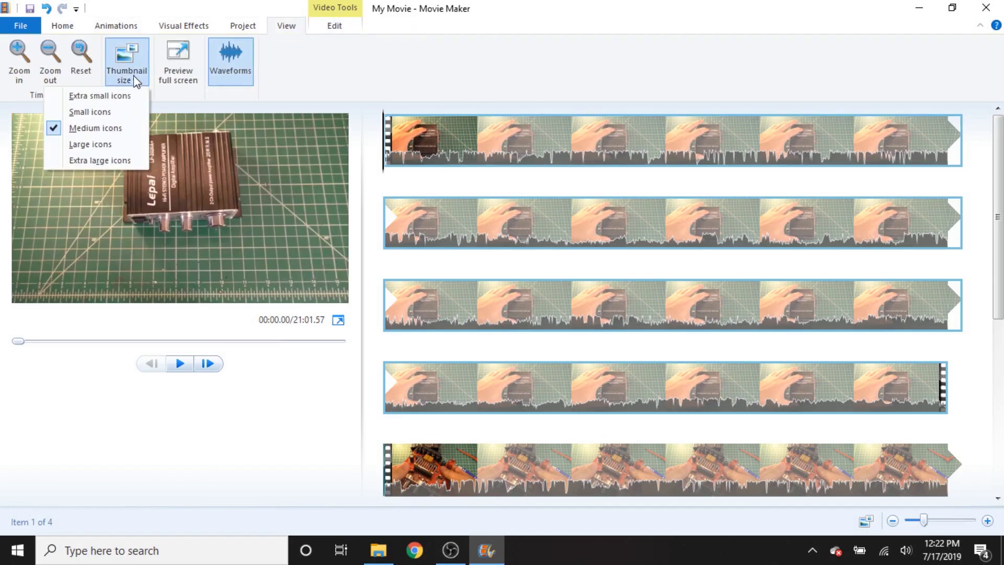
pyautogui.click(97, 149)
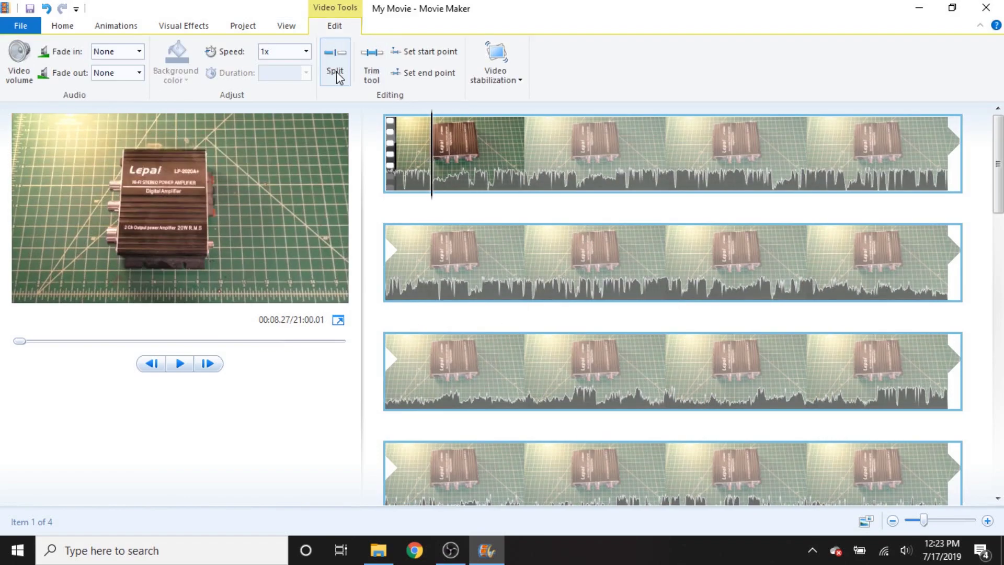
# Split the first clips at several playback points and trim each new clip's start
pyautogui.click(335, 66)
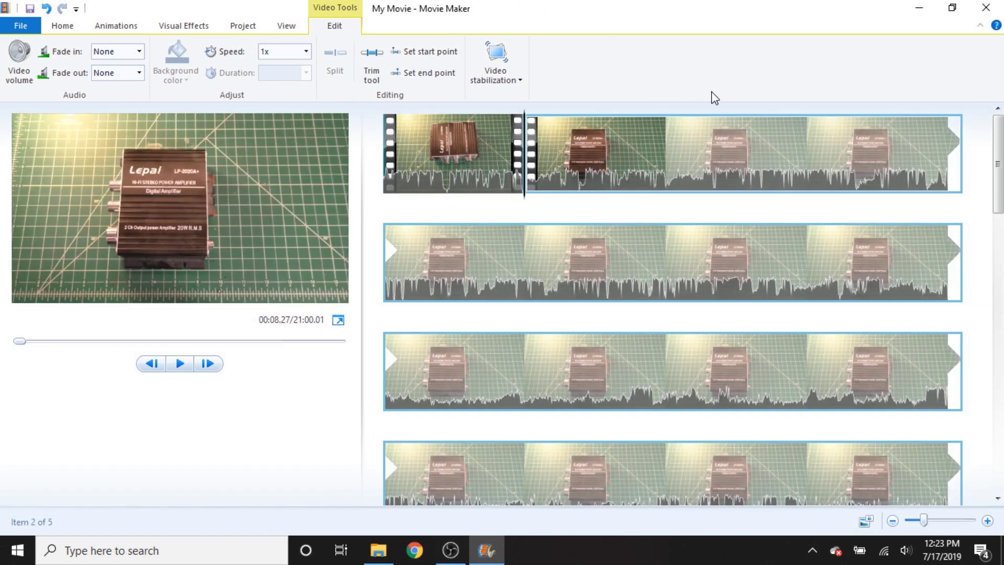
pyautogui.press('space')
pyautogui.click(694, 127)
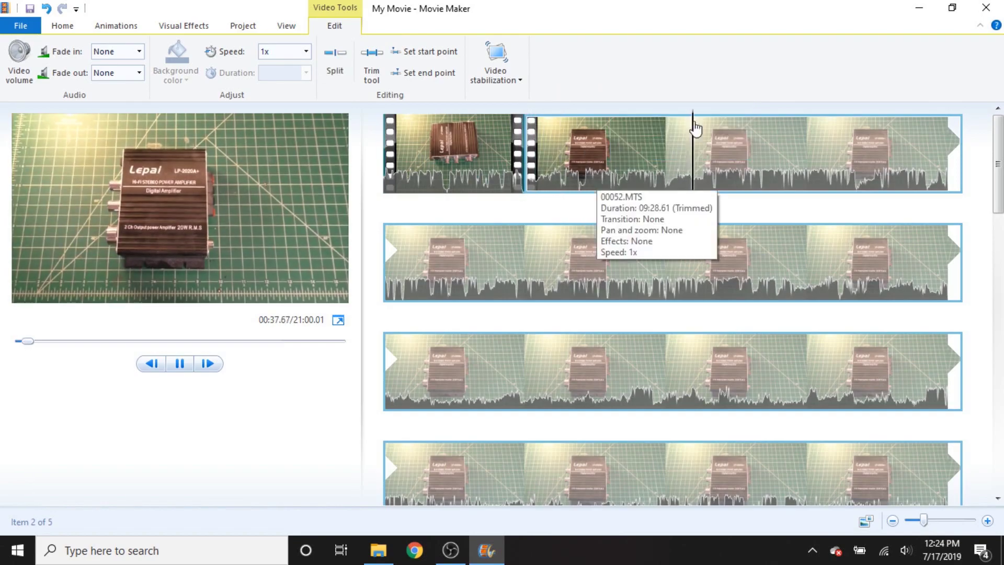
pyautogui.press('i')
pyautogui.click(705, 156)
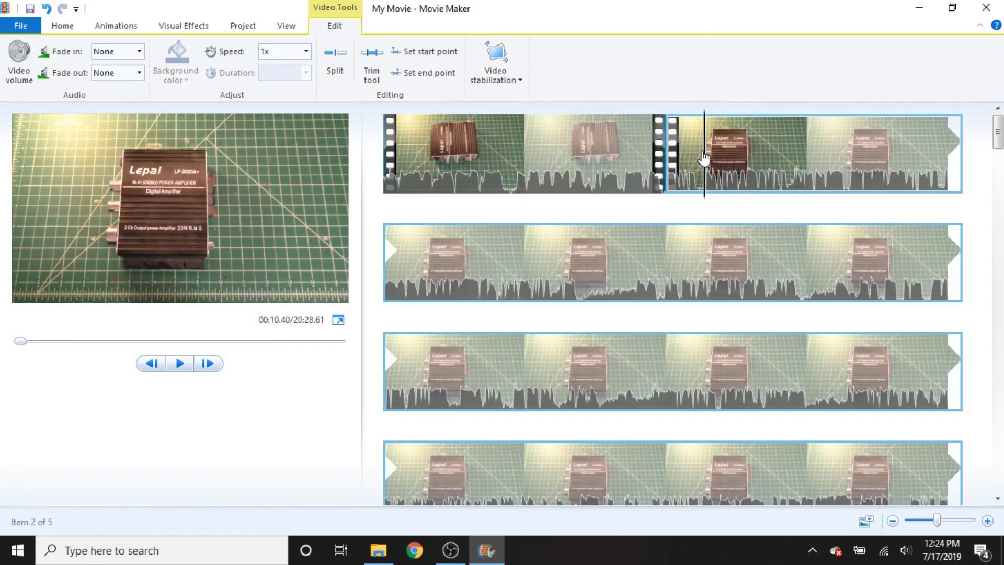
pyautogui.press('space')
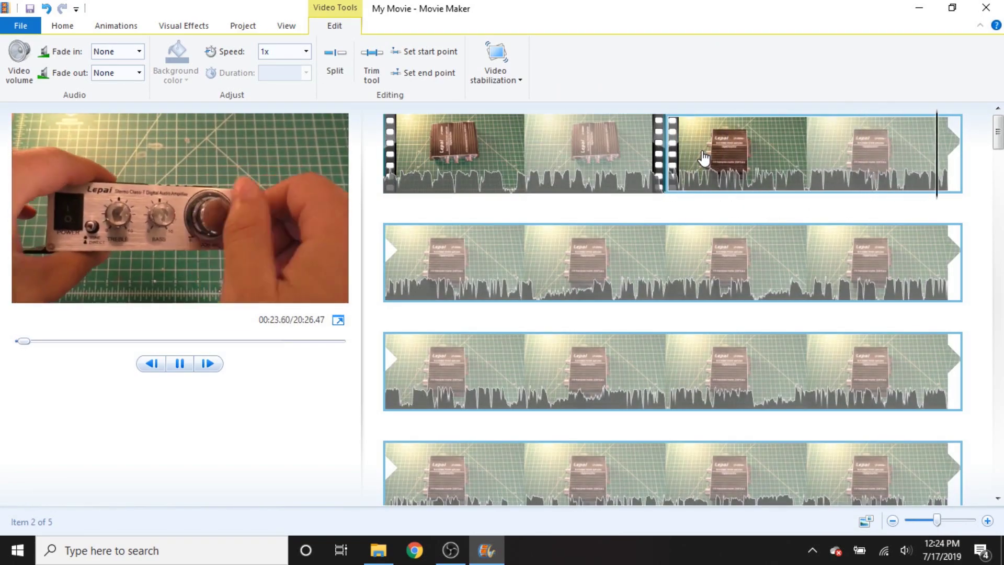
pyautogui.press('m')
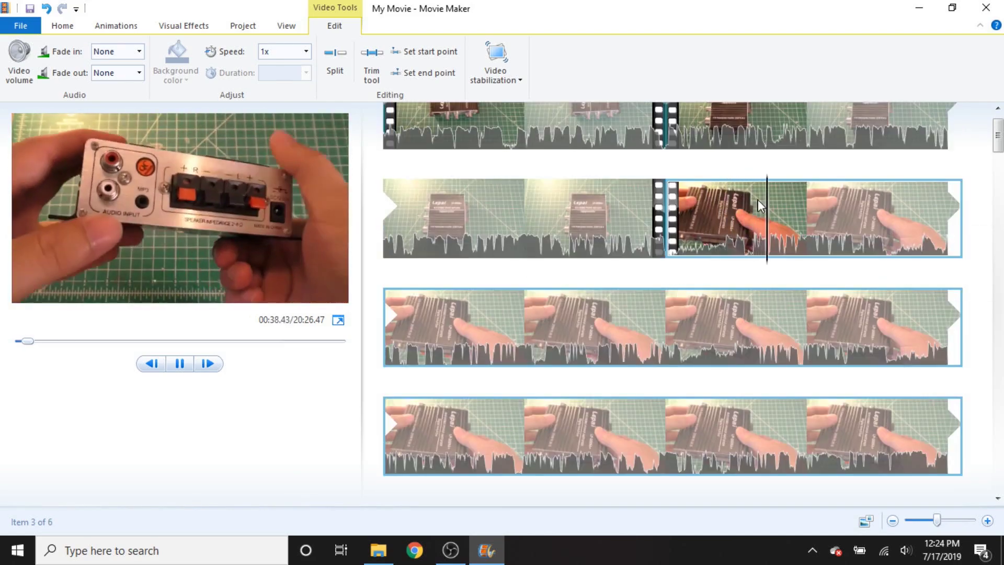
pyautogui.press('i')
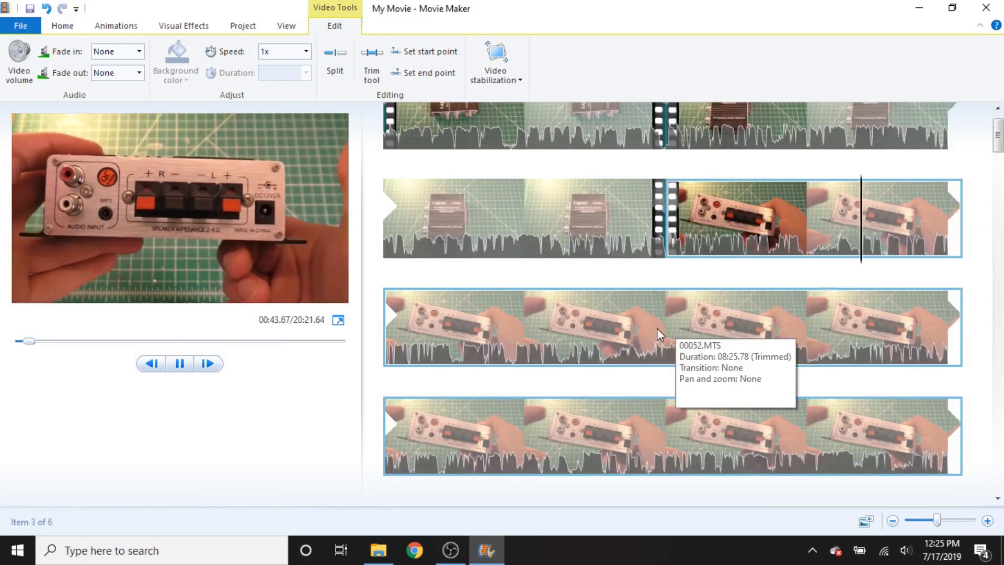
pyautogui.press('i')
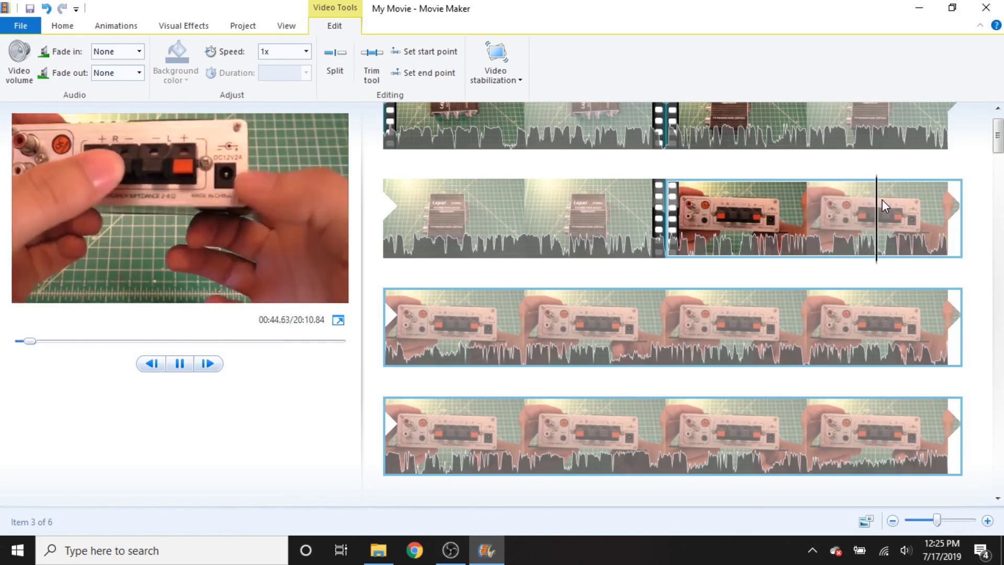
pyautogui.press('m')
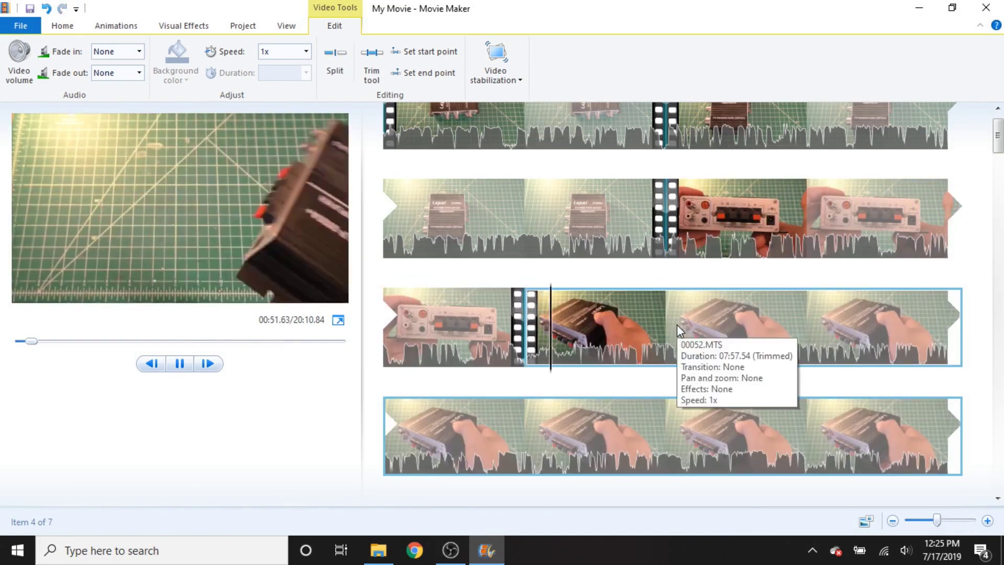
pyautogui.press('i')
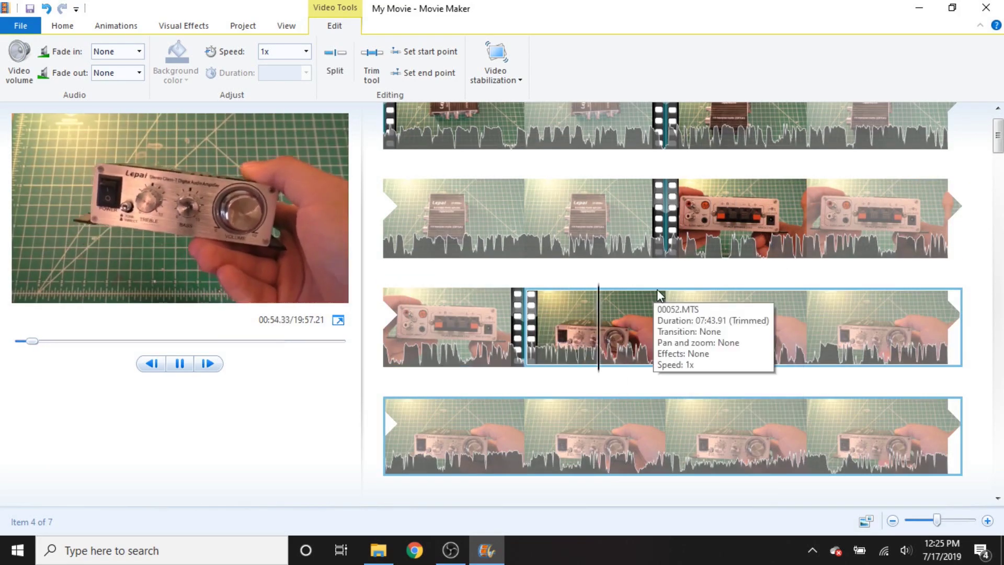
# Split the clip twice more, trim its end, and delete the unwanted short clip
pyautogui.scroll(-1, 680, 293)
pyautogui.scroll(-1, 987, 253)
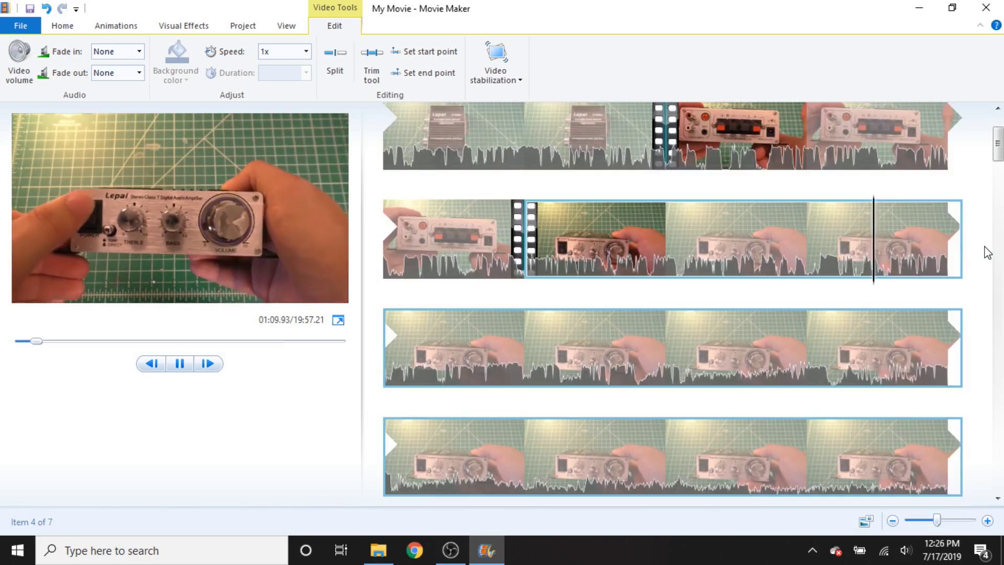
pyautogui.press('m')
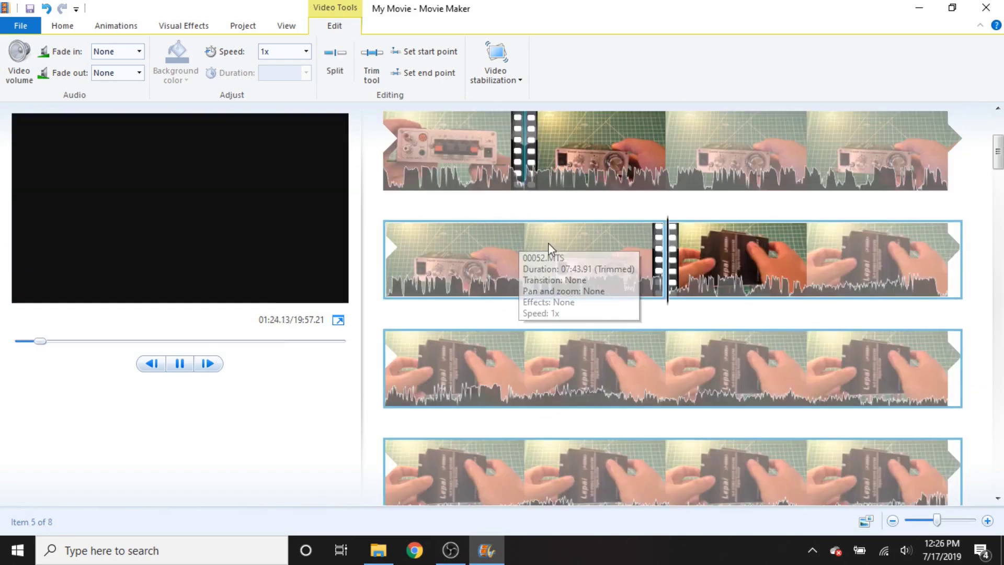
pyautogui.click(619, 267)
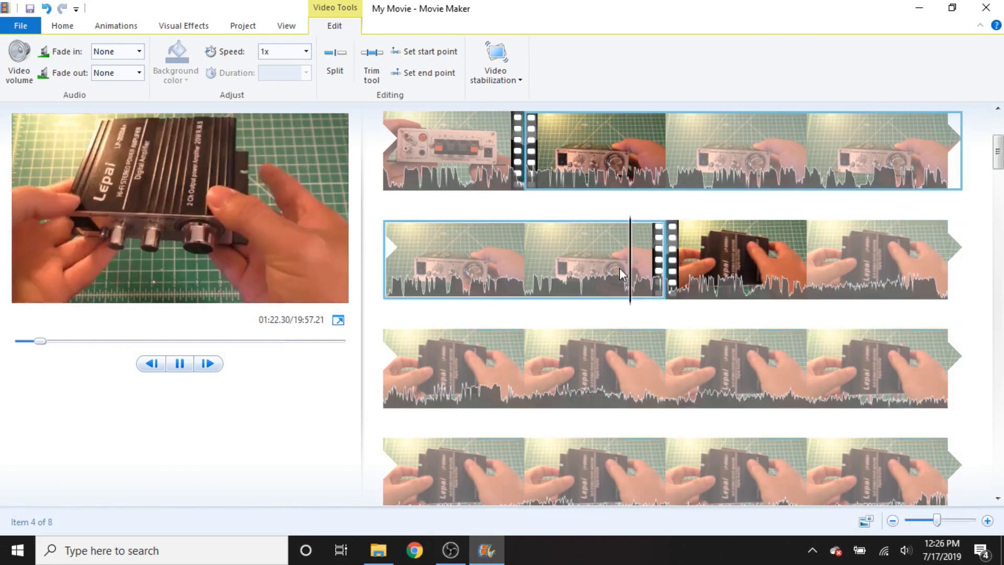
pyautogui.press('m')
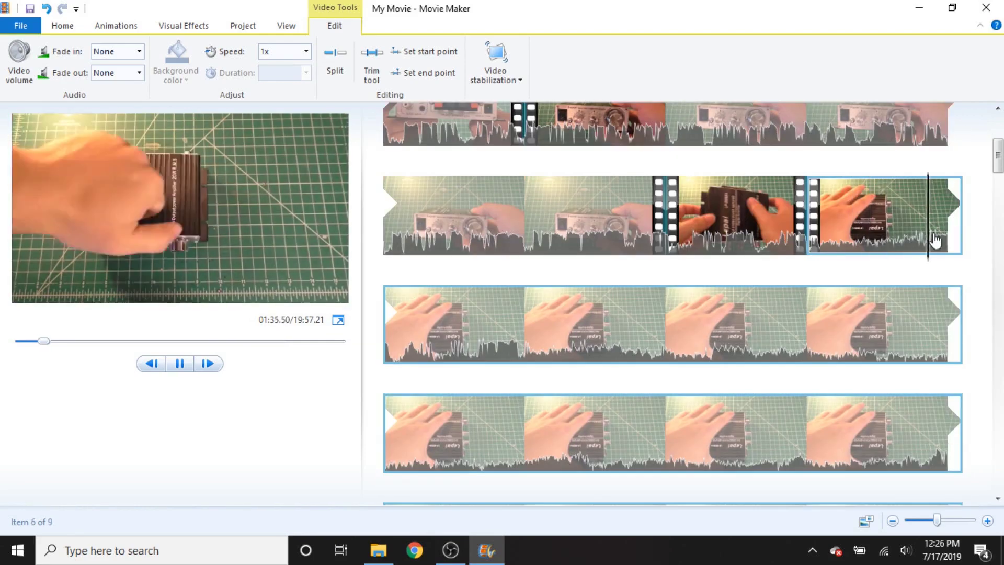
pyautogui.press('o')
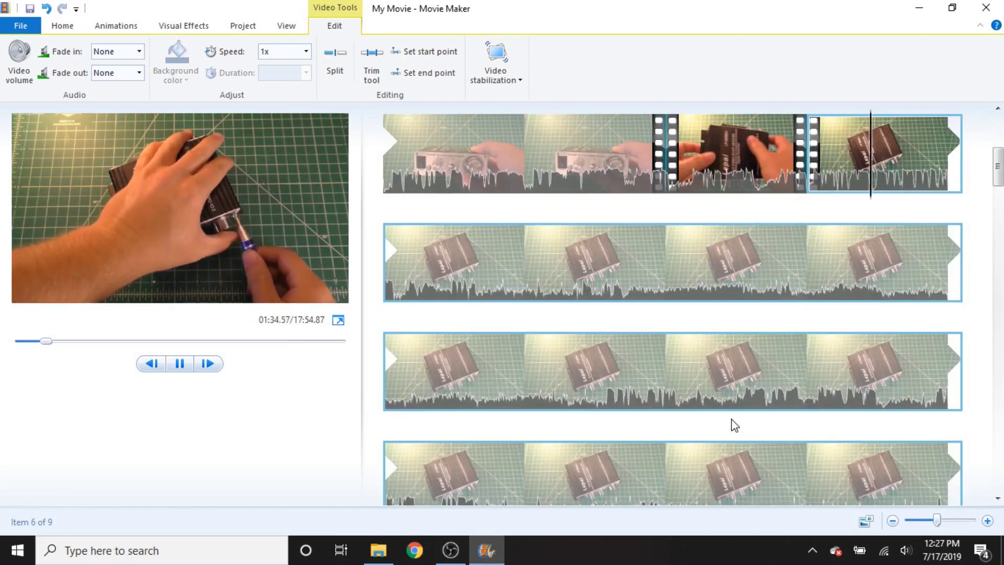
pyautogui.press('Delete')
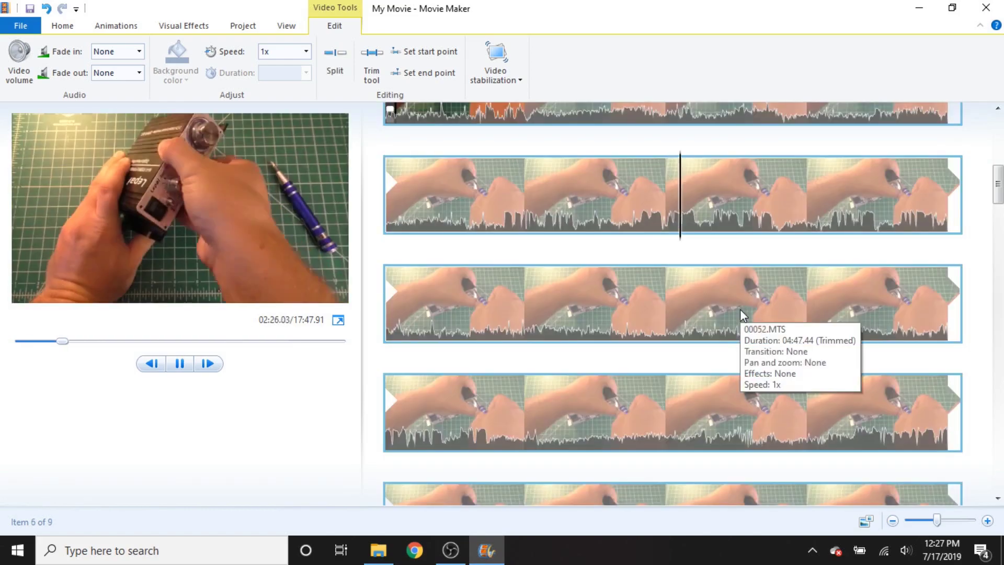
# Jump playback to 04:02.83 and reorder the screwdriver clip in the storyboard
pyautogui.scroll(-2, 632, 368)
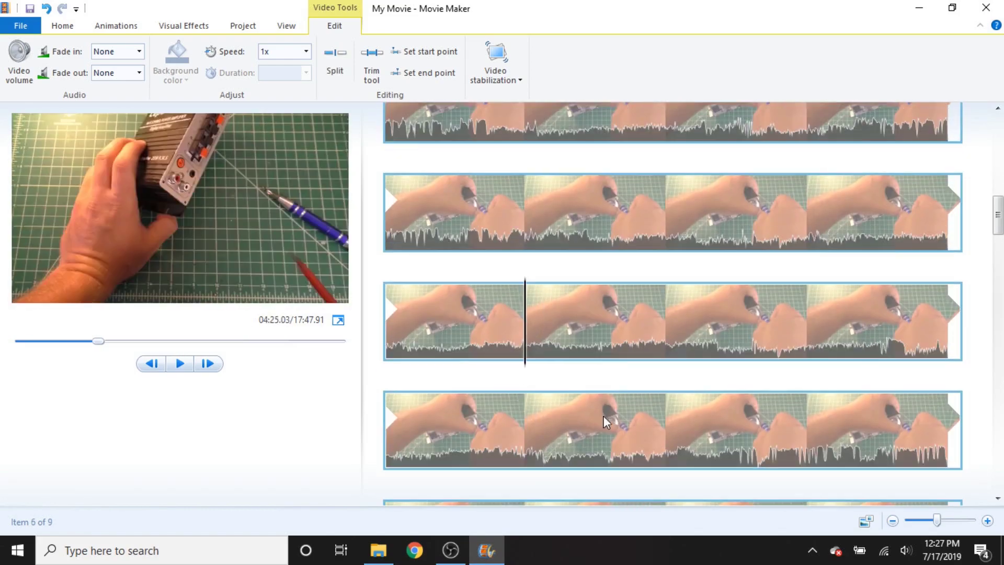
pyautogui.click(875, 316)
pyautogui.press('space')
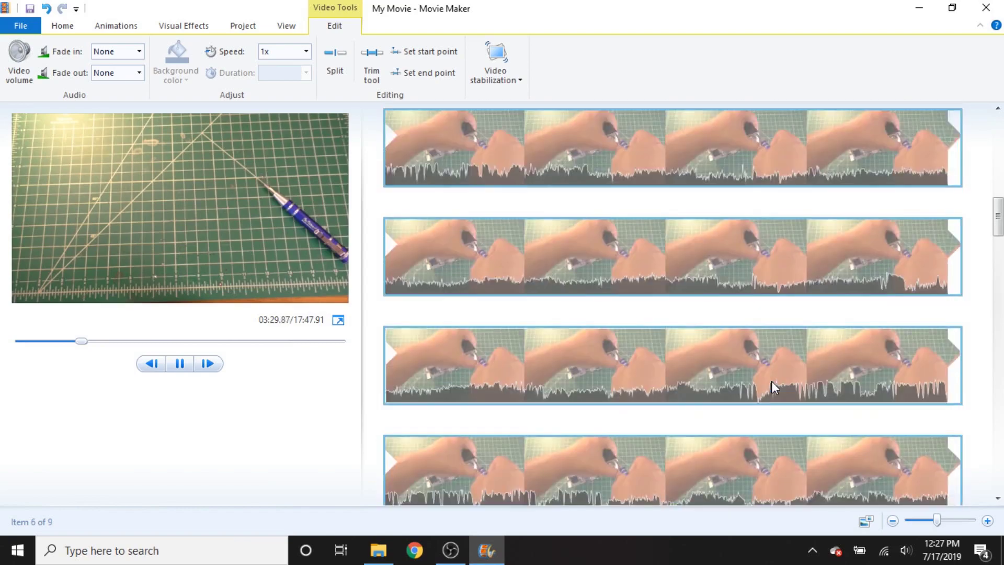
pyautogui.press('space')
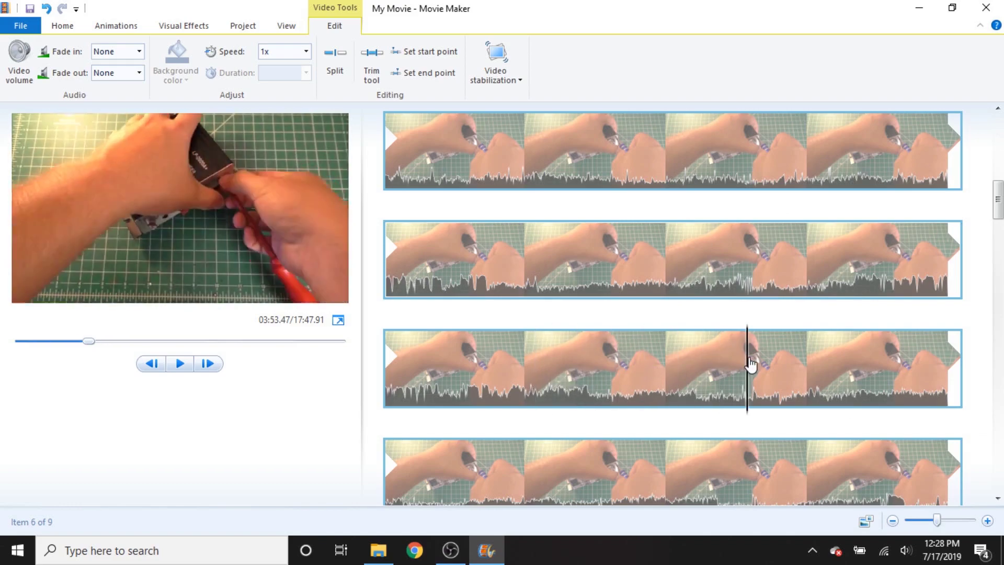
pyautogui.click(700, 375)
pyautogui.scroll(-1, 812, 353)
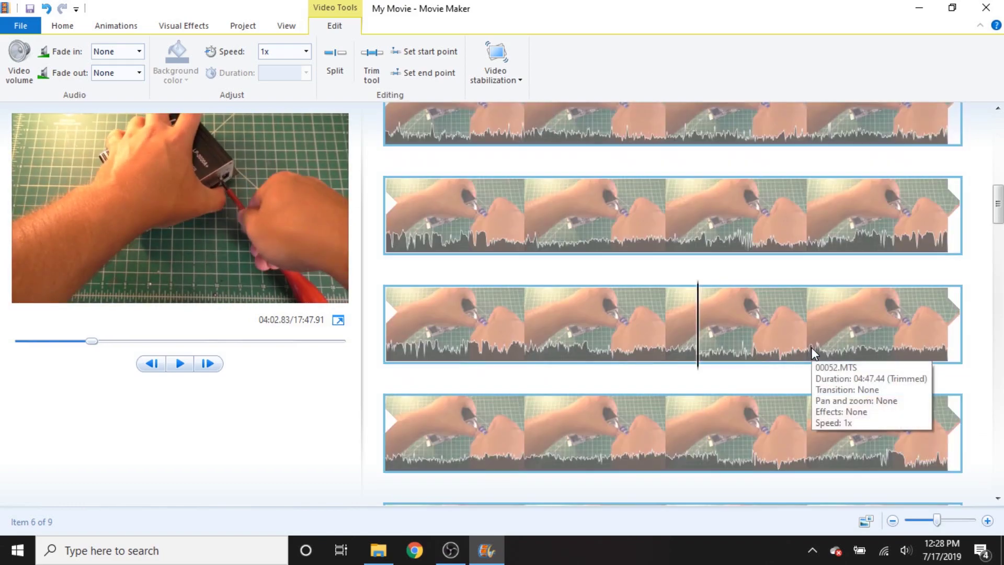
pyautogui.moveTo(770, 303); pyautogui.dragTo(736, 325)
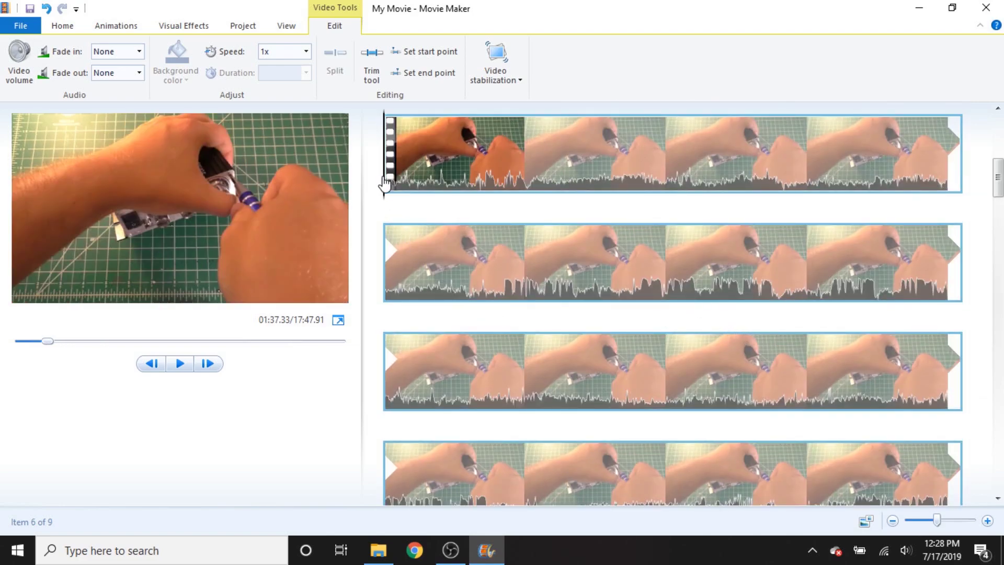
# Scrub the screwdriver clip from 03:27.30 to 04:36.10 to find the split point
pyautogui.click(795, 293)
pyautogui.click(634, 471)
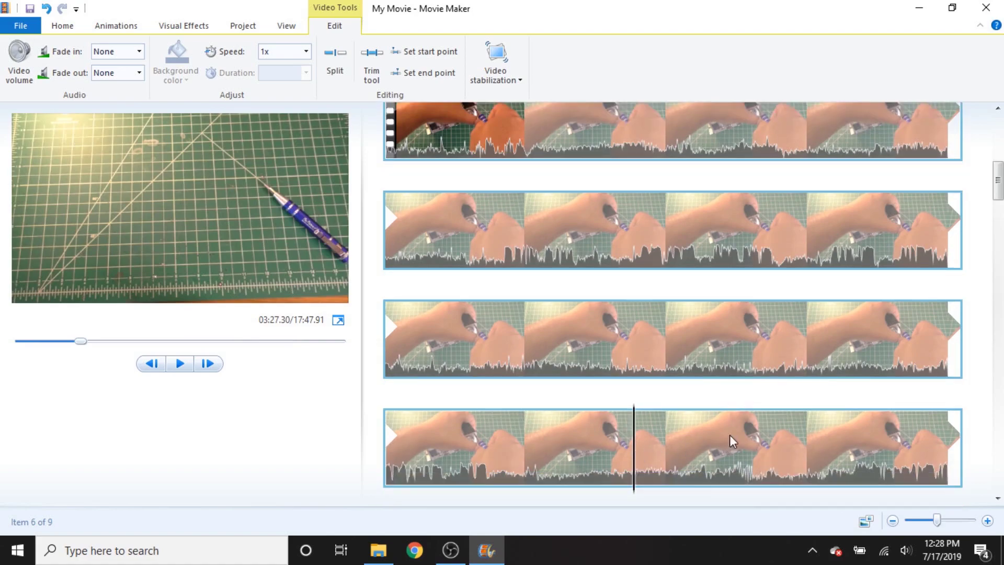
pyautogui.scroll(-3, 733, 441)
pyautogui.click(716, 356)
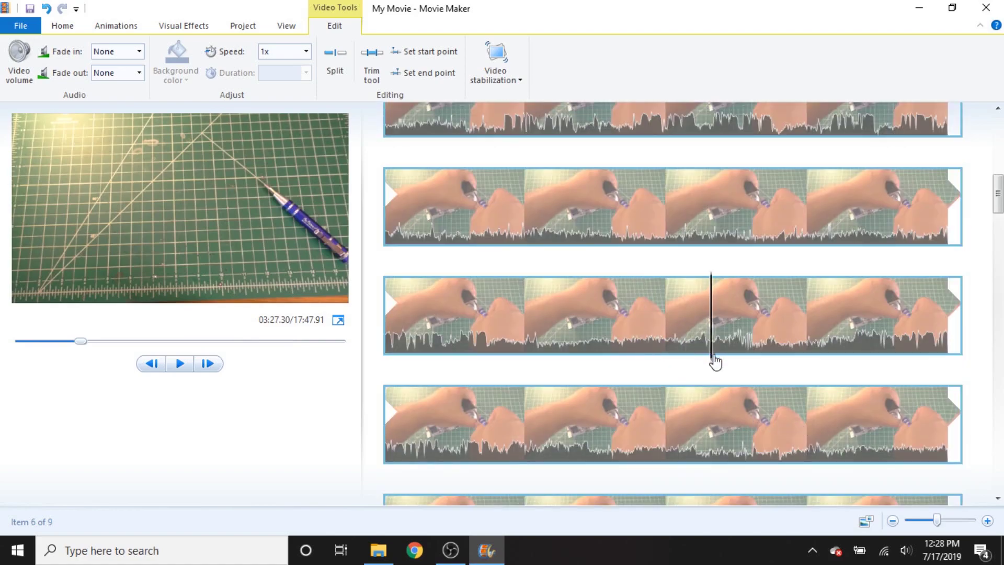
pyautogui.click(673, 428)
pyautogui.click(695, 442)
pyautogui.scroll(-4, 749, 335)
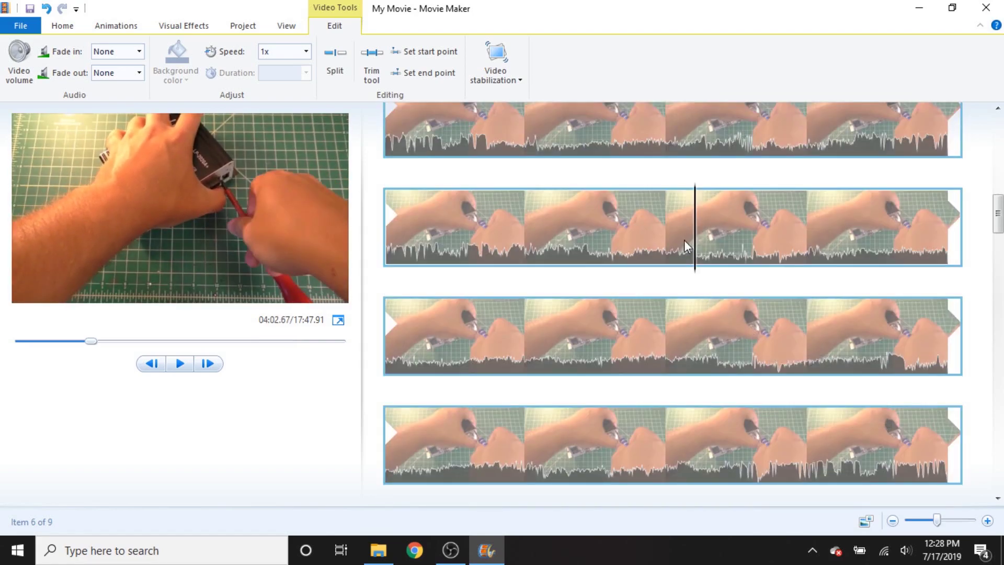
pyautogui.moveTo(696, 236); pyautogui.dragTo(721, 411)
pyautogui.scroll(-3, 713, 390)
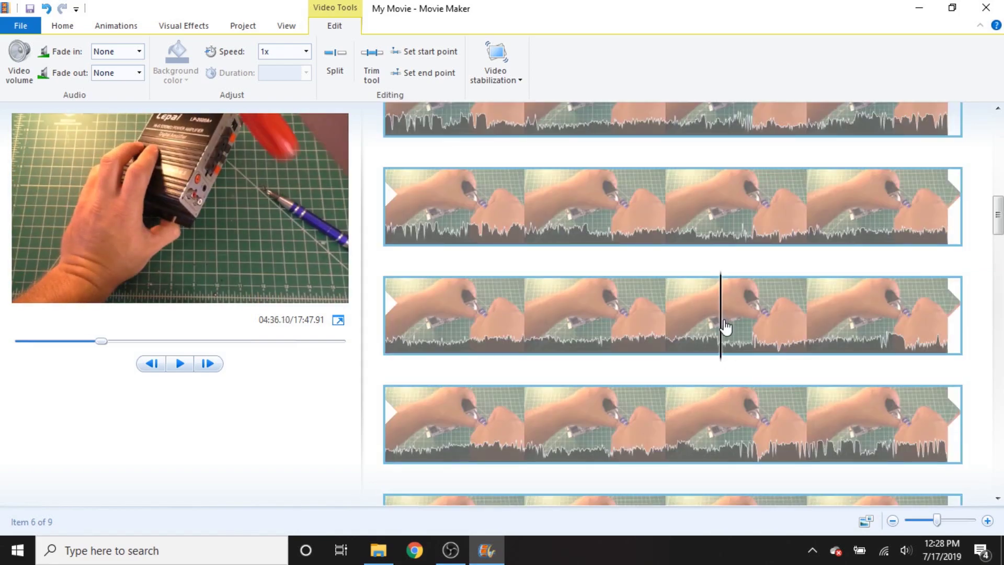
pyautogui.moveTo(723, 327); pyautogui.dragTo(735, 413)
pyautogui.scroll(1, 858, 384)
pyautogui.scroll(-2, 821, 381)
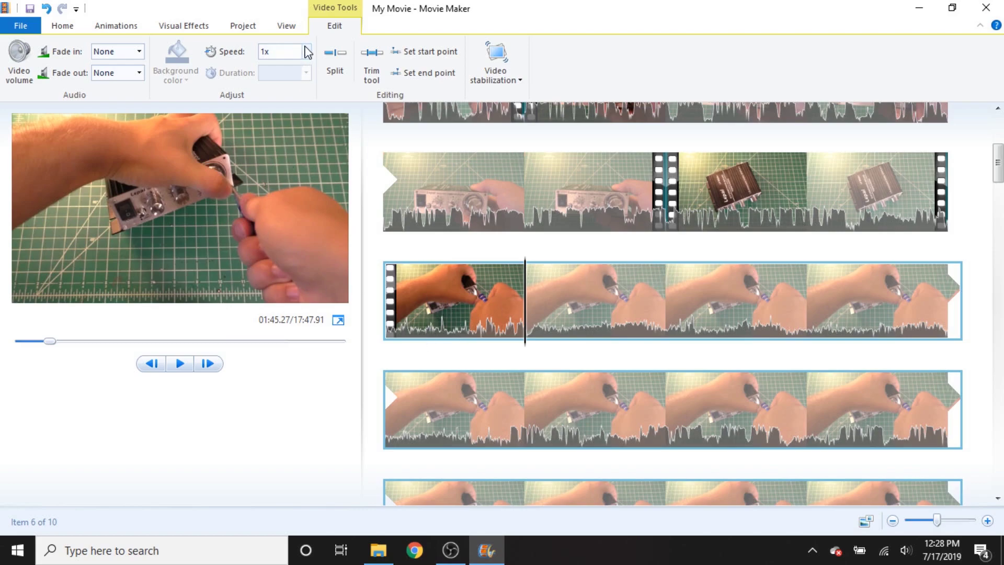
pyautogui.click(307, 51)
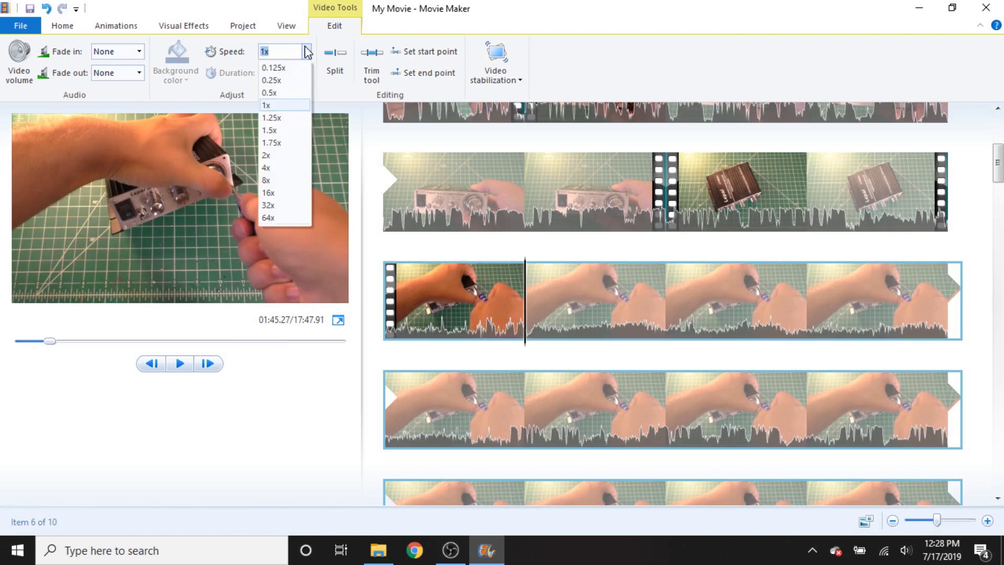
# Set the screwdriver clip to 8x speed and play it back from the start
pyautogui.click(283, 181)
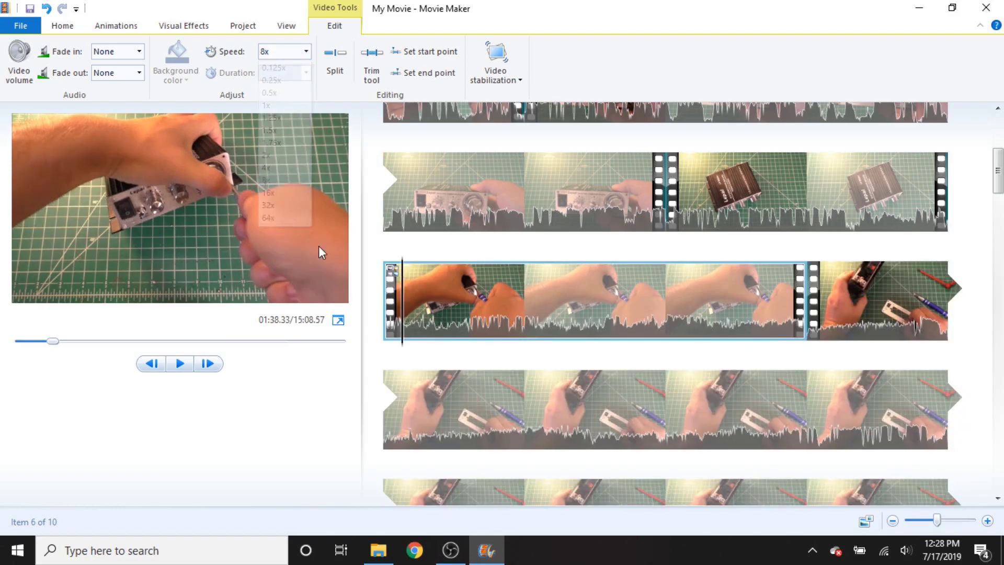
pyautogui.click(386, 301)
pyautogui.click(324, 295)
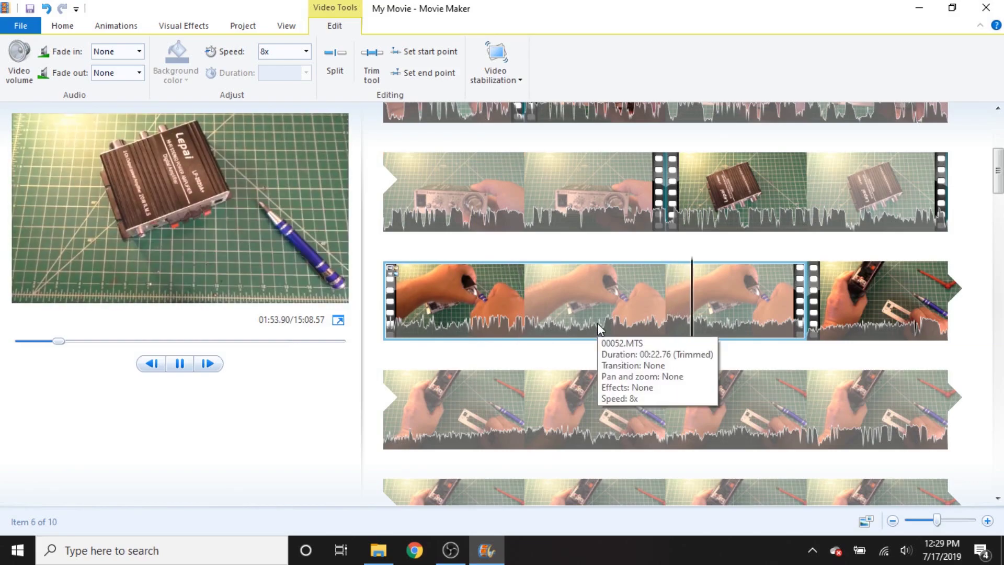
pyautogui.press('space')
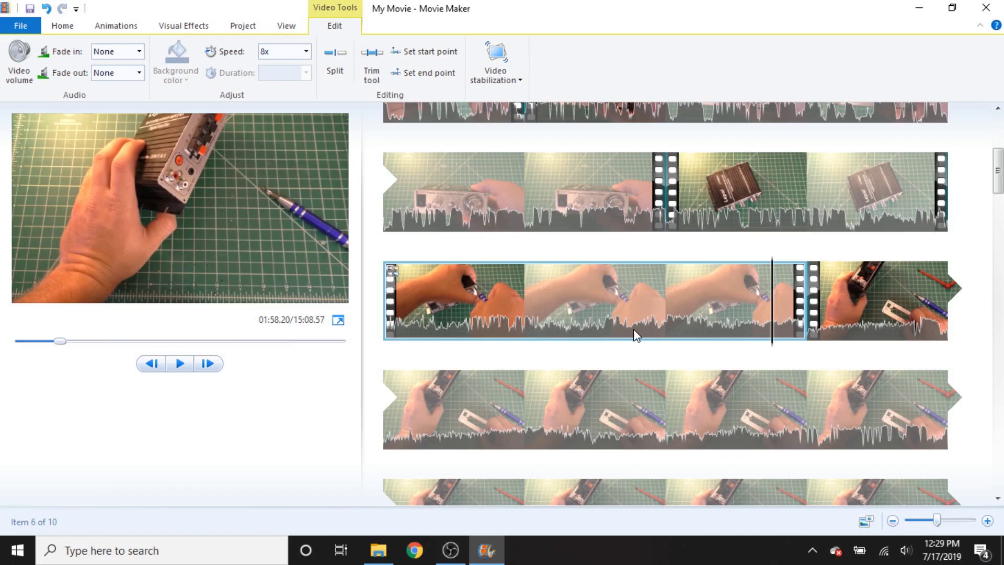
# Check CPU load in Task Manager, then close it
pyautogui.rightClick(562, 549)
pyautogui.click(632, 494)
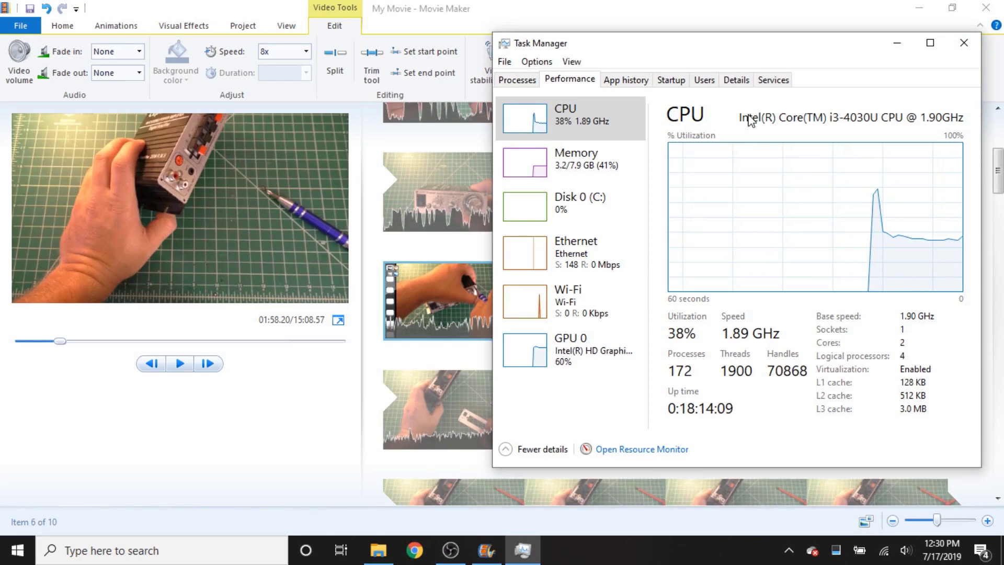
pyautogui.click(963, 43)
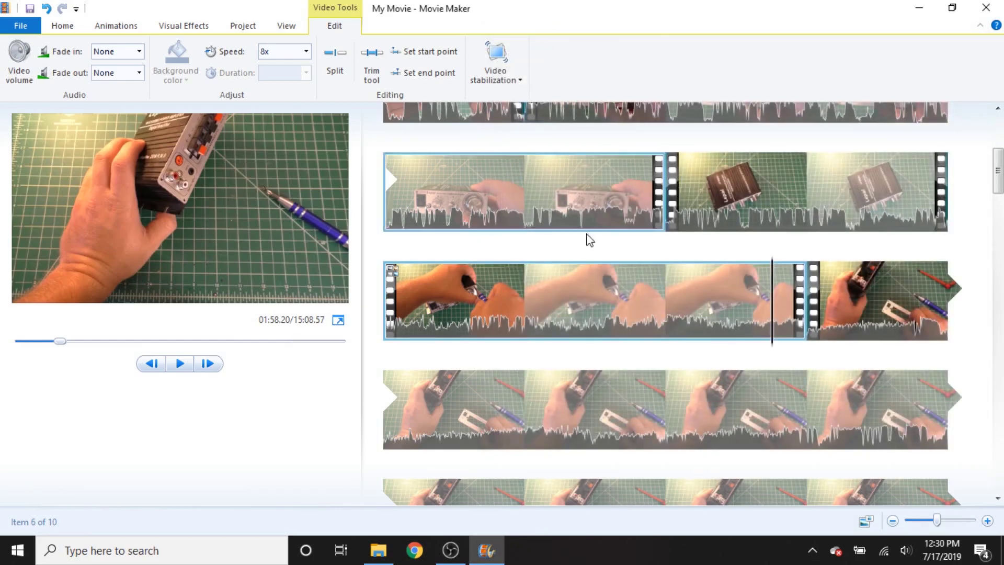
# Position the playhead and insert If_I_Had_a_Chicken.mp3 with Add music at the current point
pyautogui.scroll(-1, 606, 320)
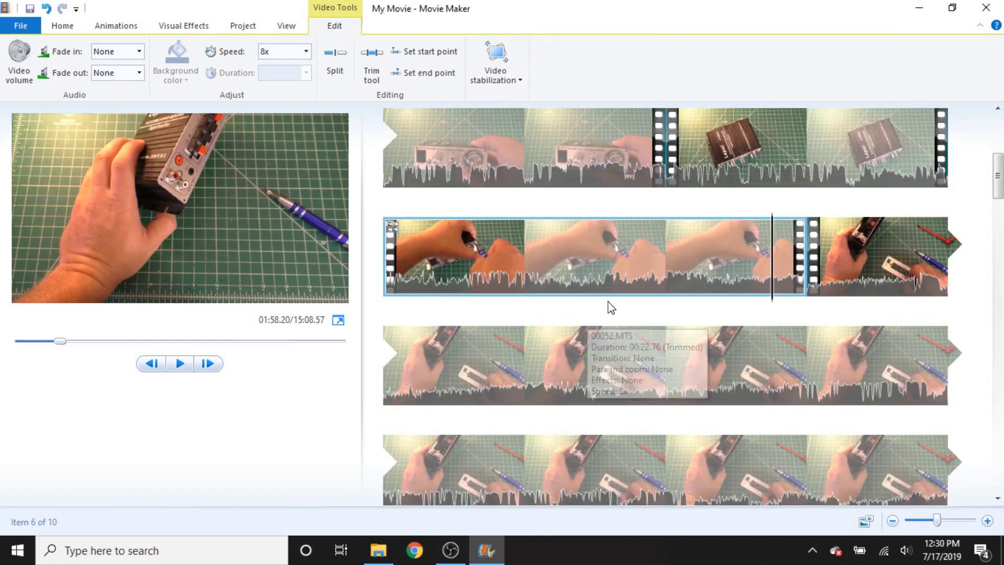
pyautogui.scroll(2, 611, 308)
pyautogui.moveTo(414, 355); pyautogui.dragTo(380, 364)
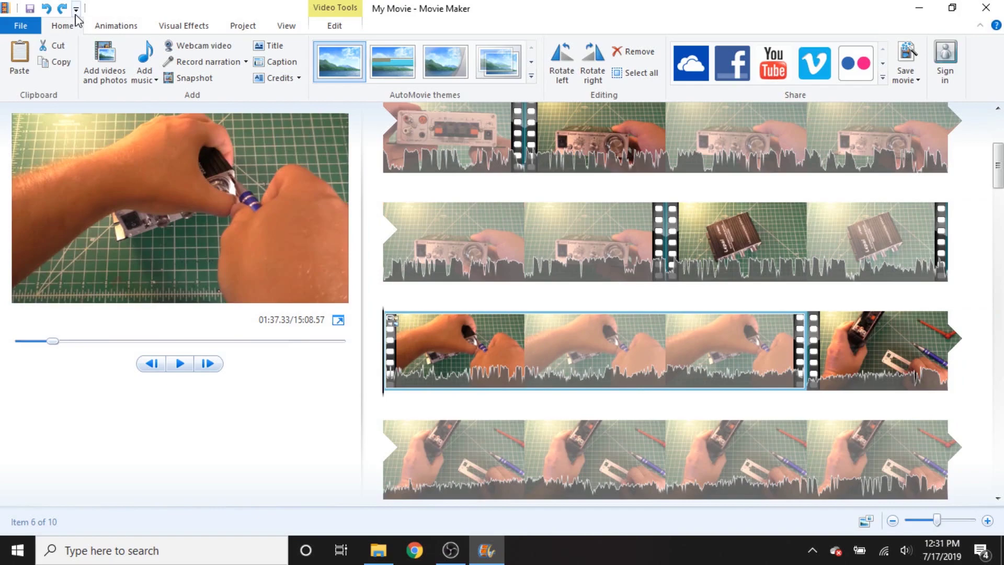
pyautogui.click(144, 83)
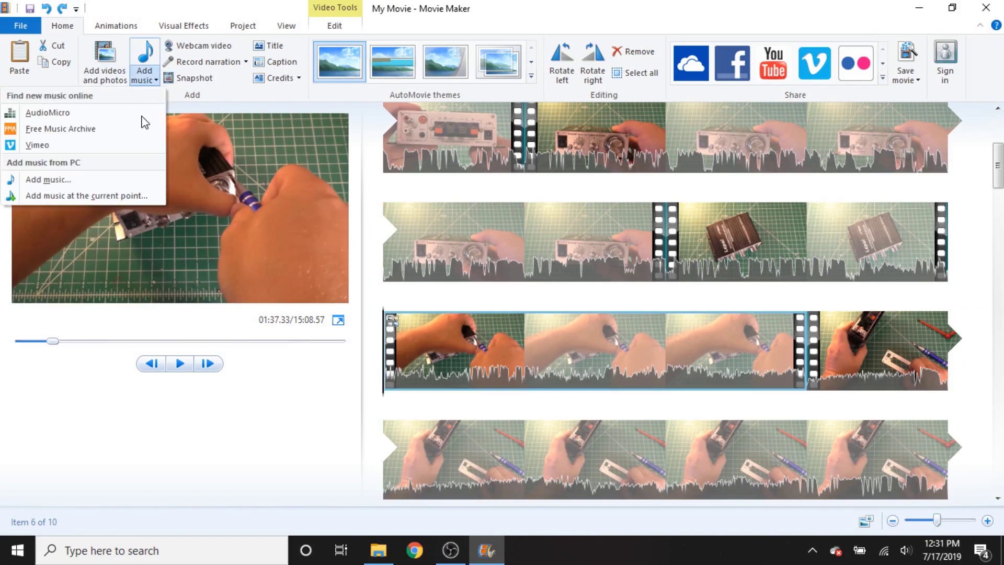
pyautogui.click(92, 196)
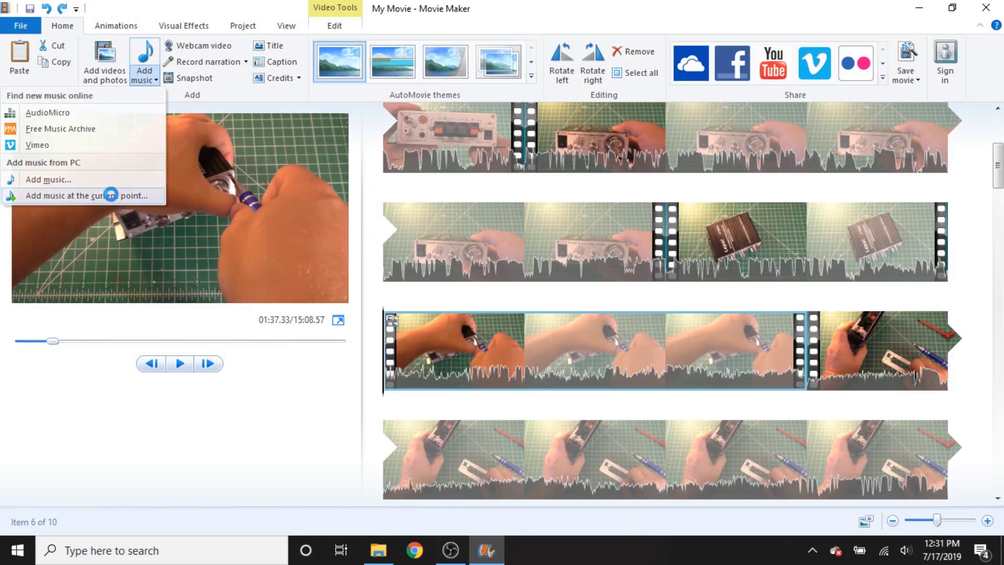
pyautogui.click(229, 104)
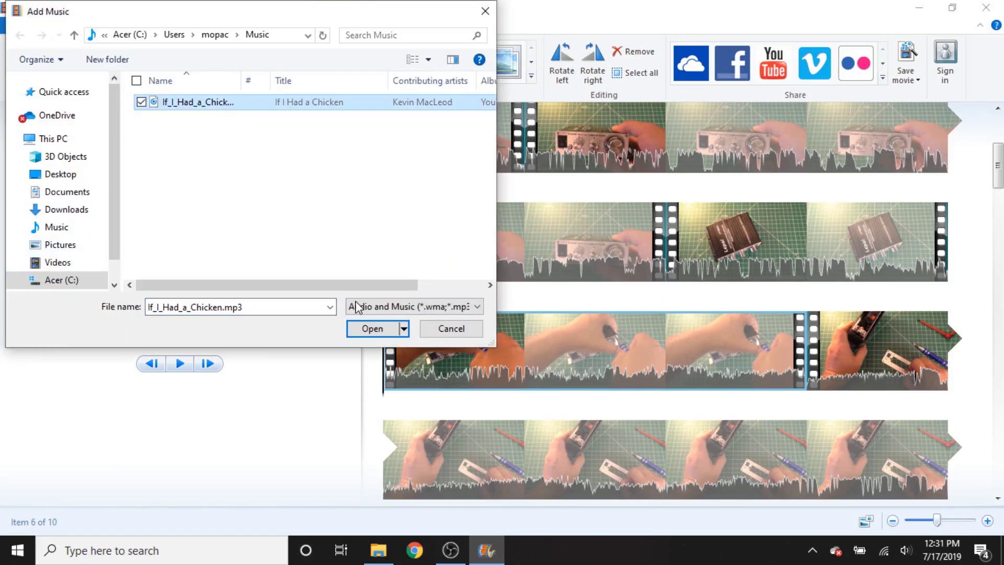
pyautogui.click(377, 330)
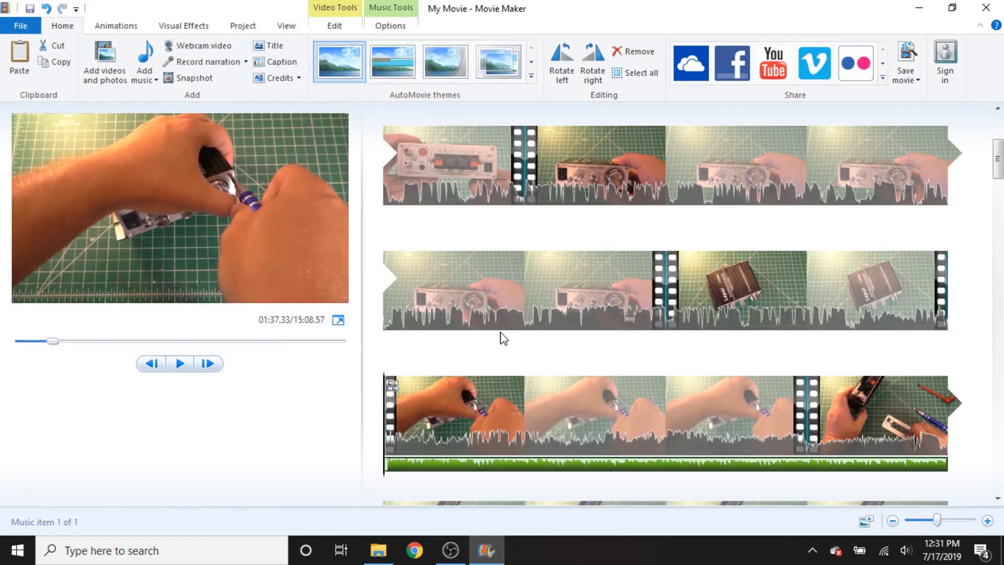
# Scrub to the end of clip 00052.MTS and set the music's end point there
pyautogui.scroll(-2, 502, 338)
pyautogui.scroll(-1, 519, 346)
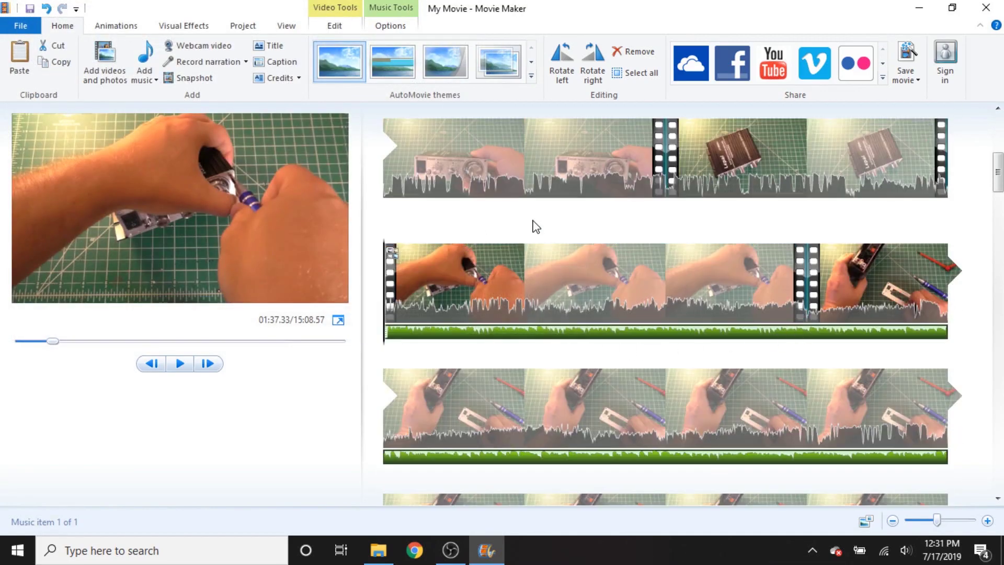
pyautogui.click(617, 329)
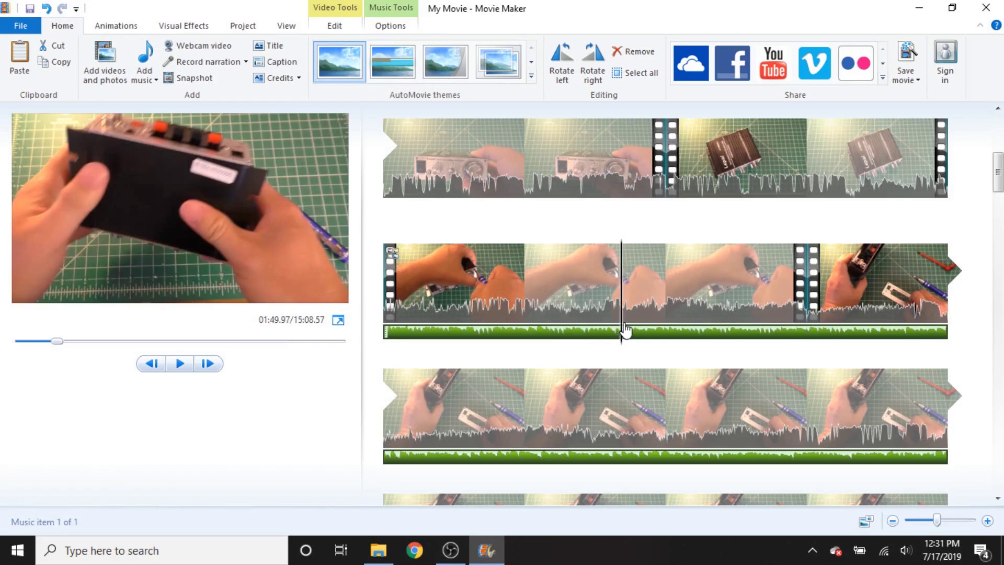
pyautogui.moveTo(625, 329); pyautogui.dragTo(809, 340)
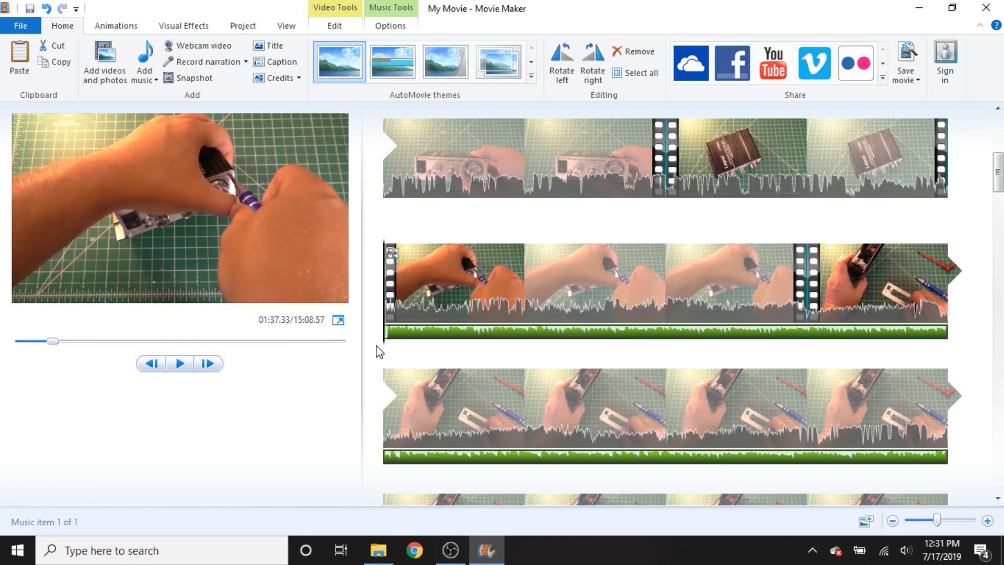
pyautogui.moveTo(388, 345); pyautogui.dragTo(809, 359)
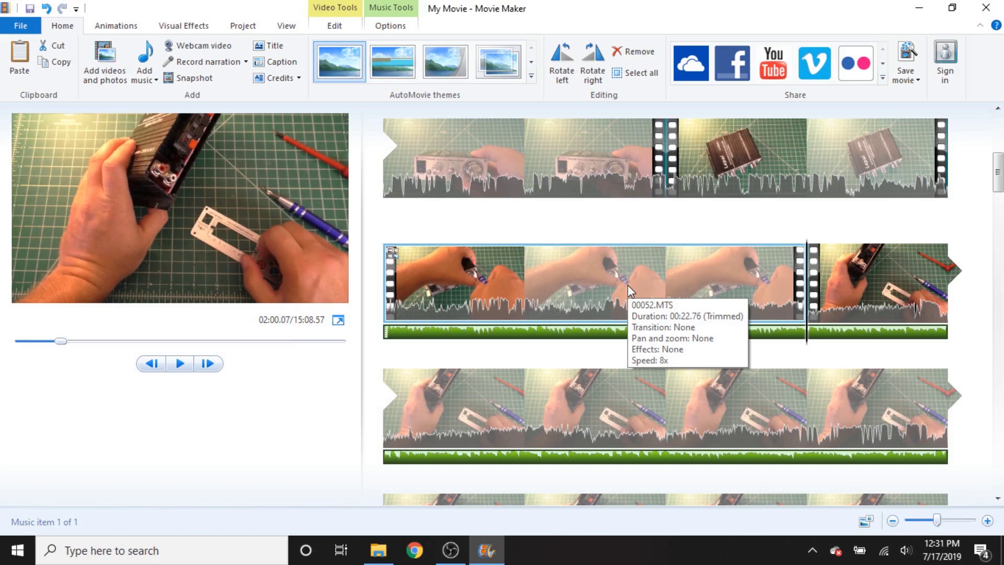
pyautogui.press('o')
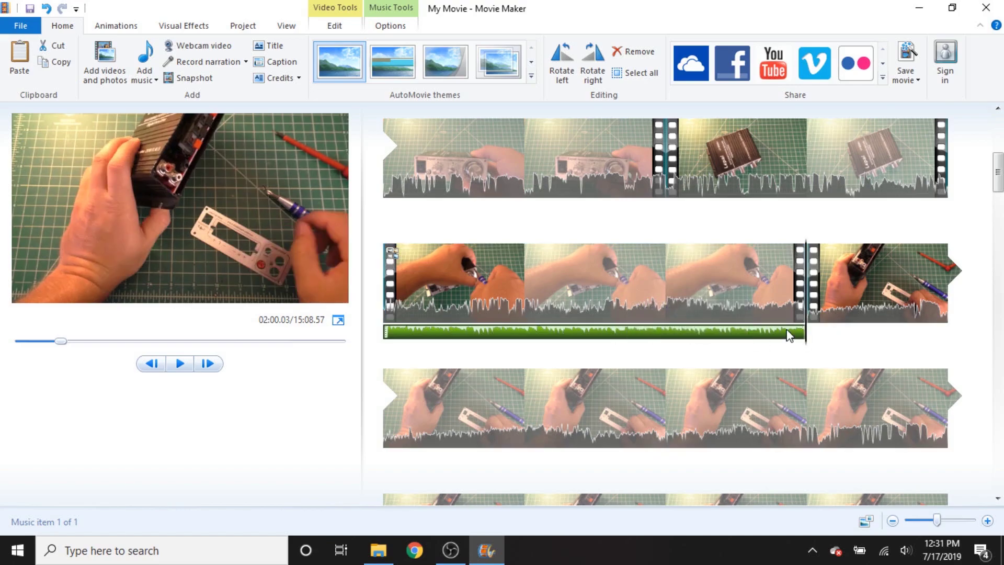
# Jump back to the start of 00052.MTS and scrub again to near its end
pyautogui.press('Left')
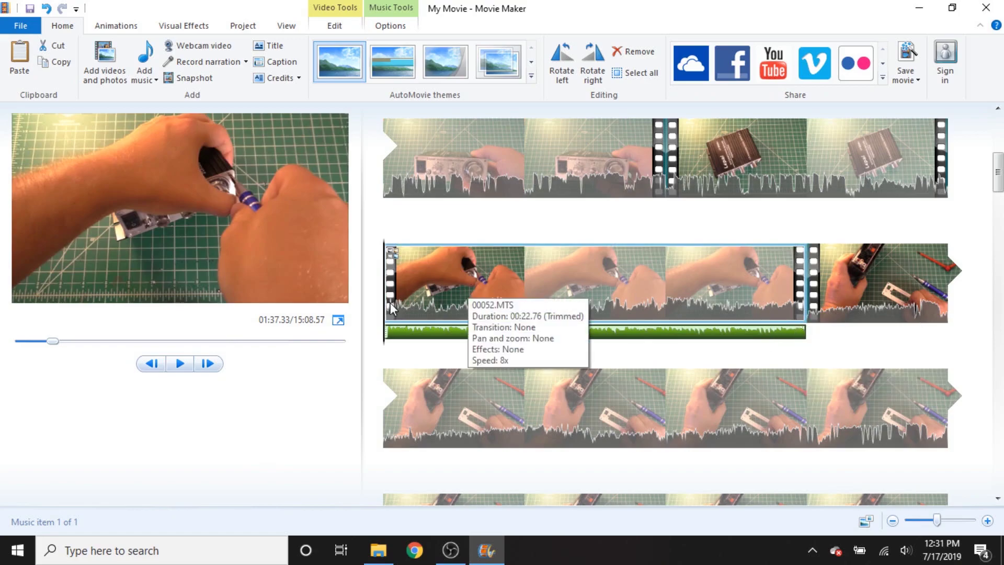
pyautogui.moveTo(387, 326); pyautogui.dragTo(793, 339)
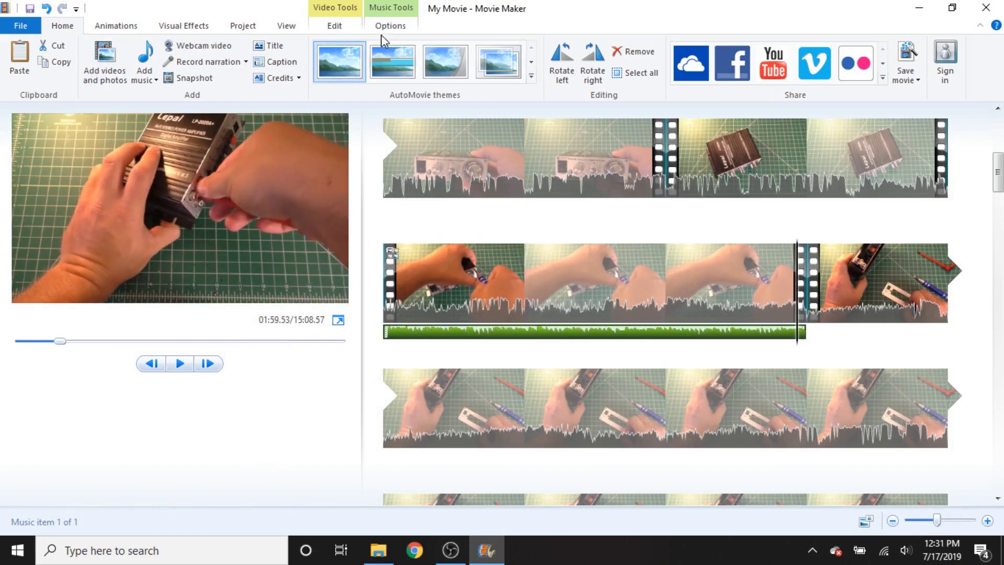
pyautogui.click(334, 26)
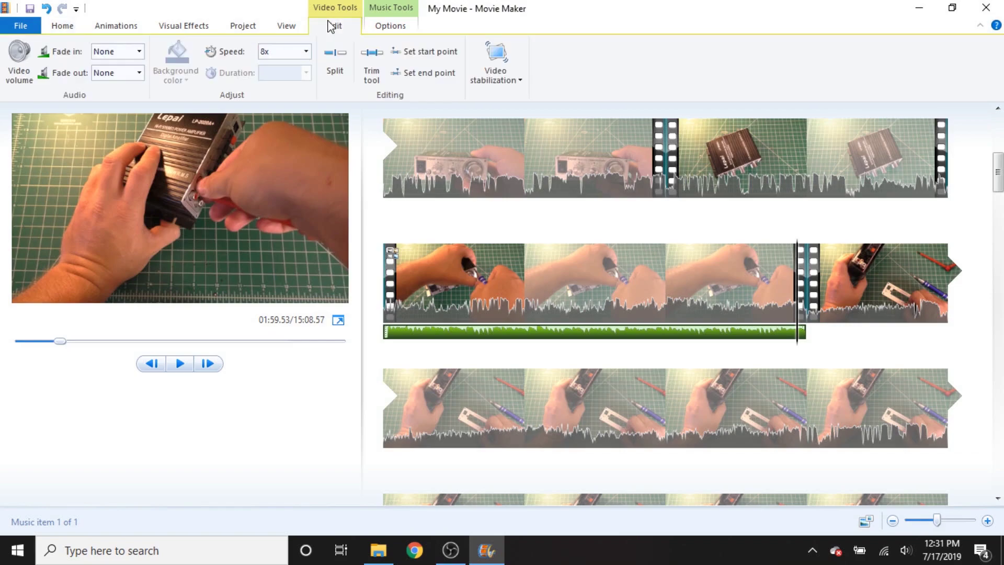
# Make the If_I_Had_a_Chicken.mp3 music fade out Fast, then play back the movie
pyautogui.click(140, 73)
pyautogui.click(120, 115)
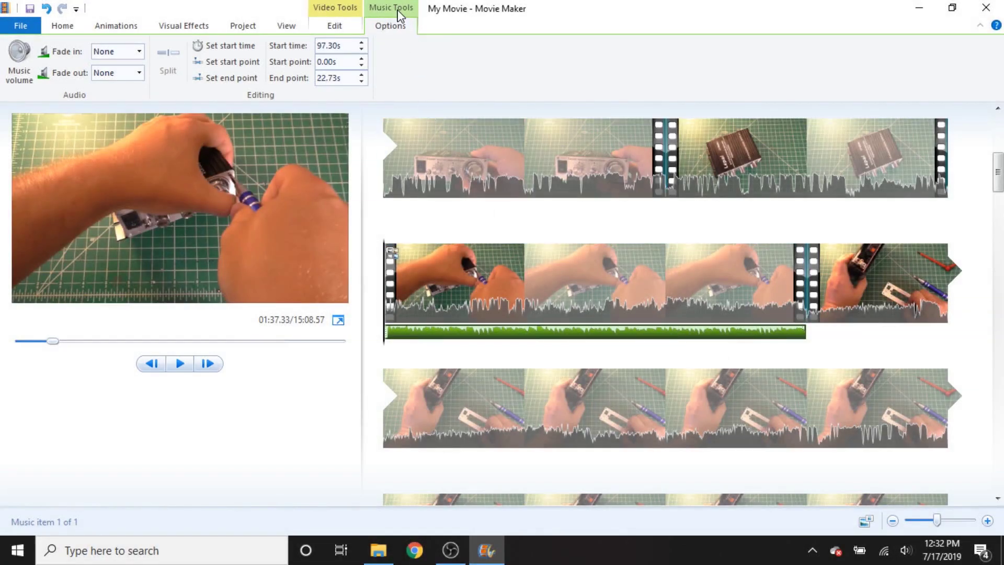
pyautogui.click(138, 74)
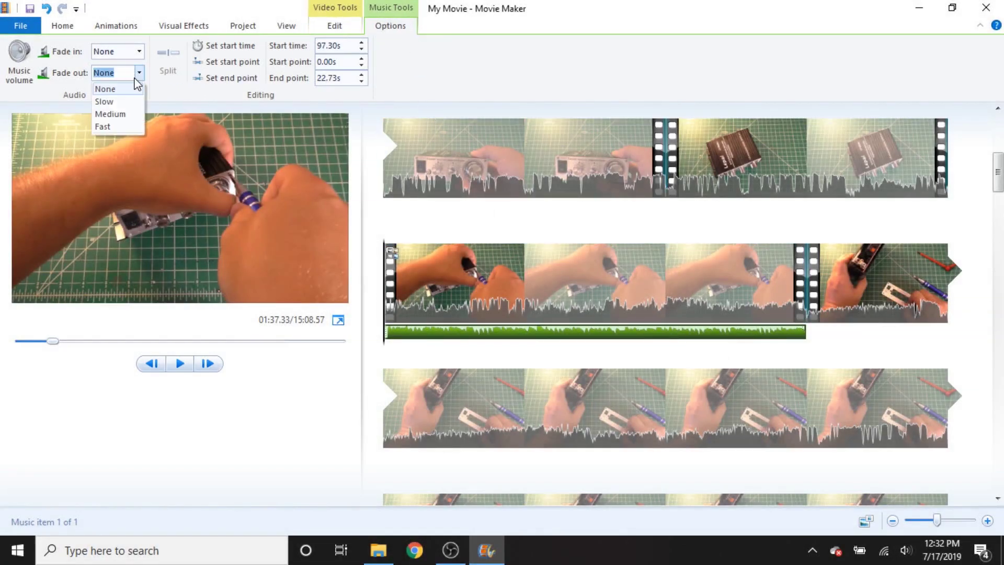
pyautogui.click(110, 114)
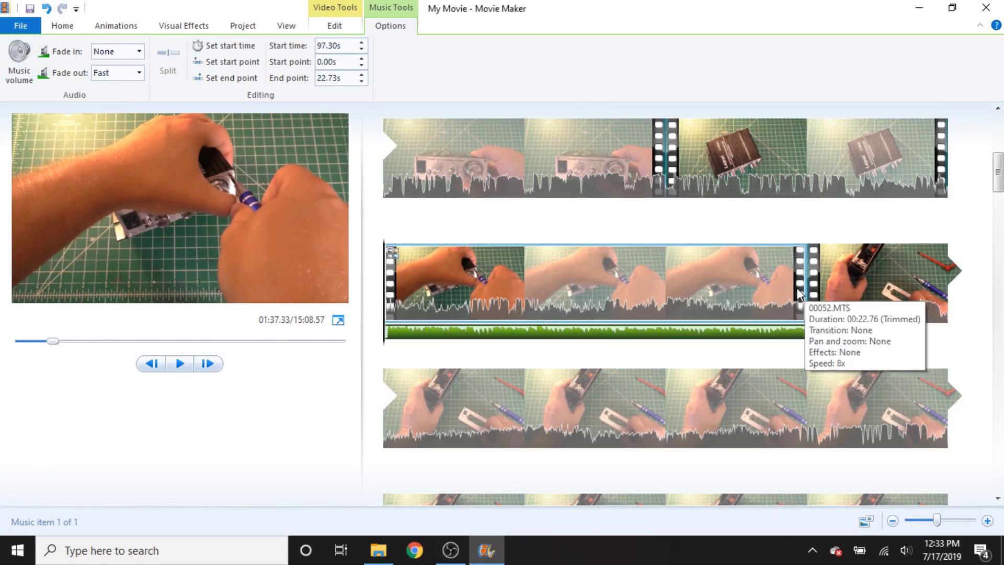
pyautogui.press('space')
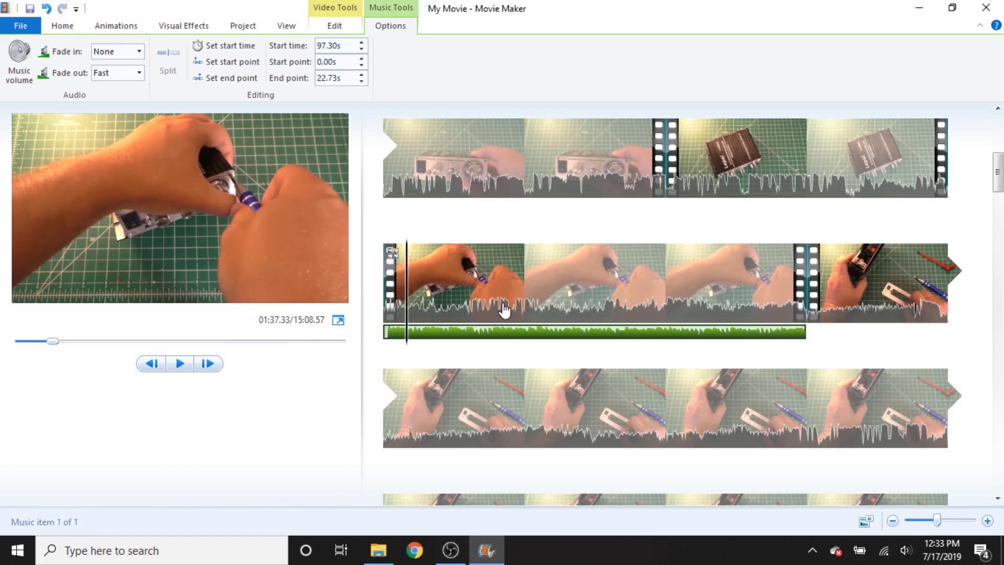
# Delete the 00052.MTS clip from the movie
pyautogui.click(846, 253)
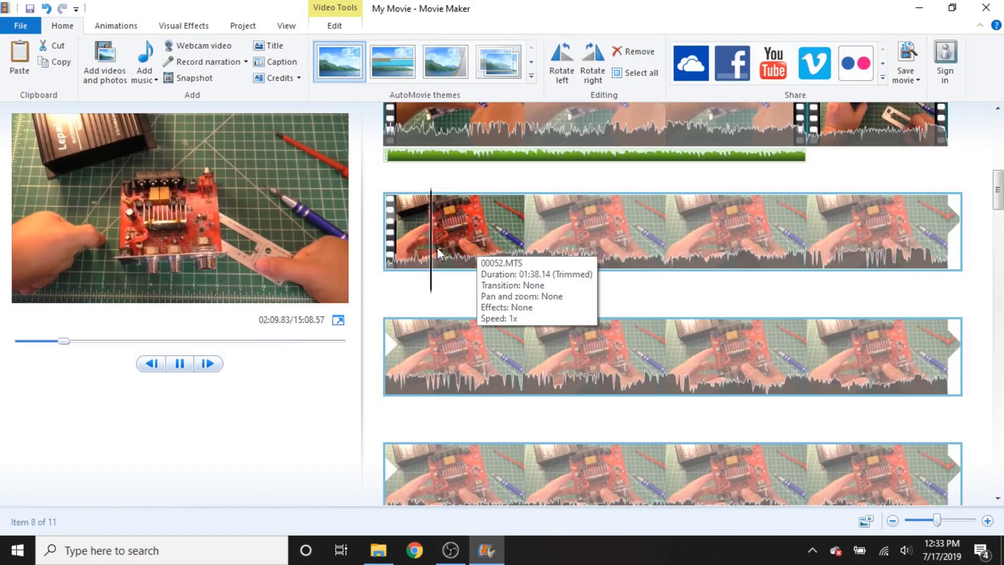
pyautogui.click(638, 366)
pyautogui.press('Delete')
pyautogui.press('space')
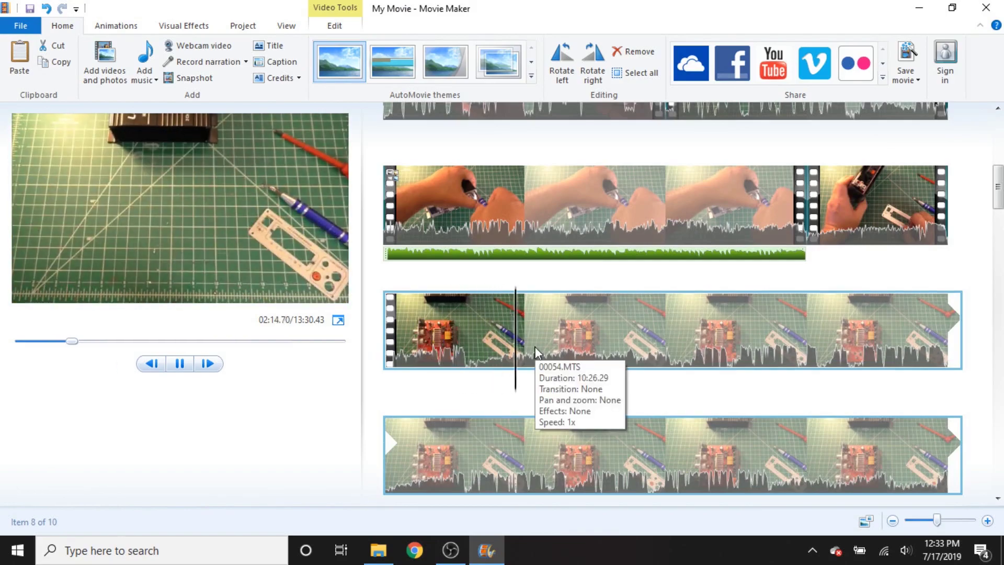
# Split and trim the following amplifier clips, pausing at 02:49.77 with the movie at 12:29.43
pyautogui.click(698, 369)
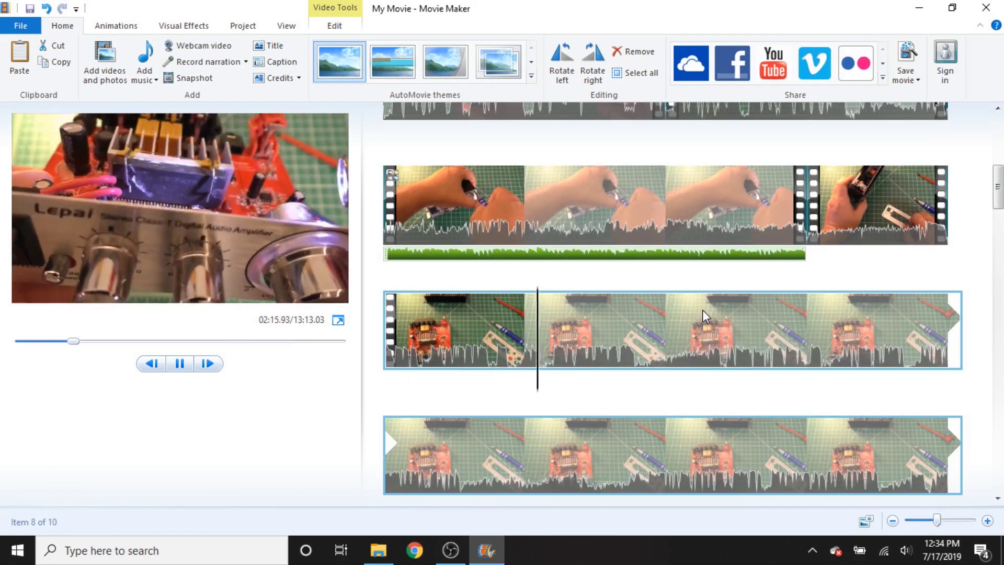
pyautogui.press('m')
pyautogui.scroll(-2, 702, 310)
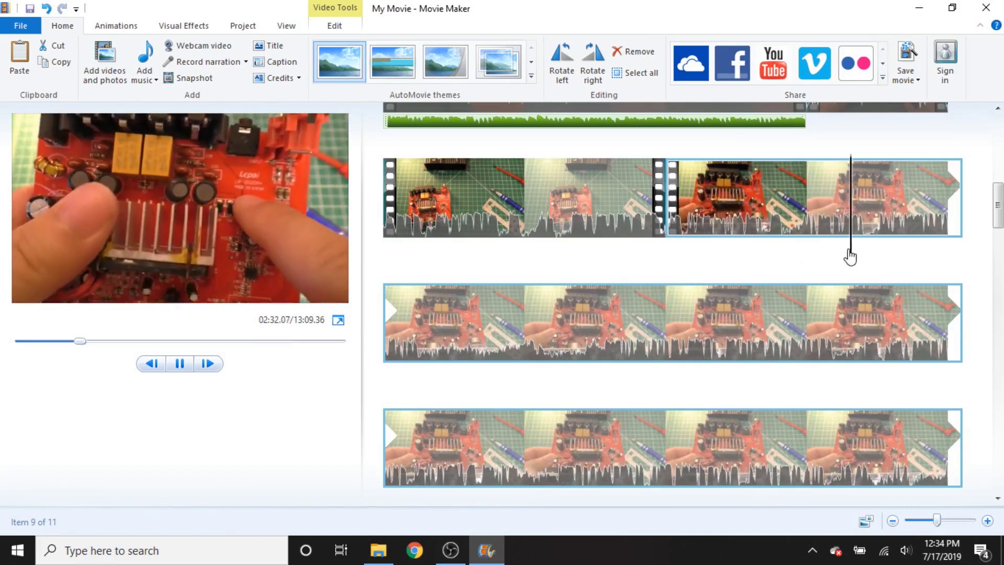
pyautogui.press('space')
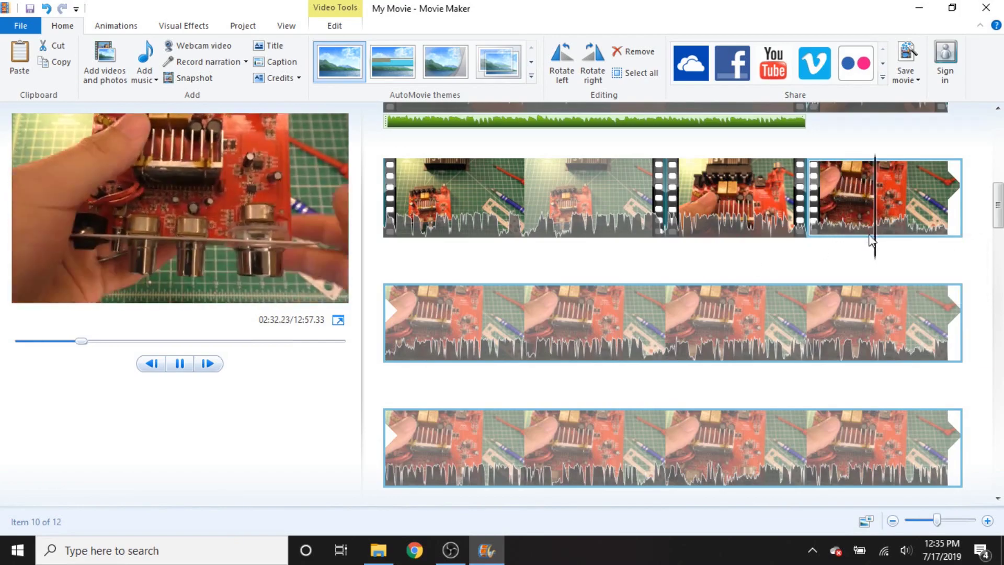
pyautogui.press('m')
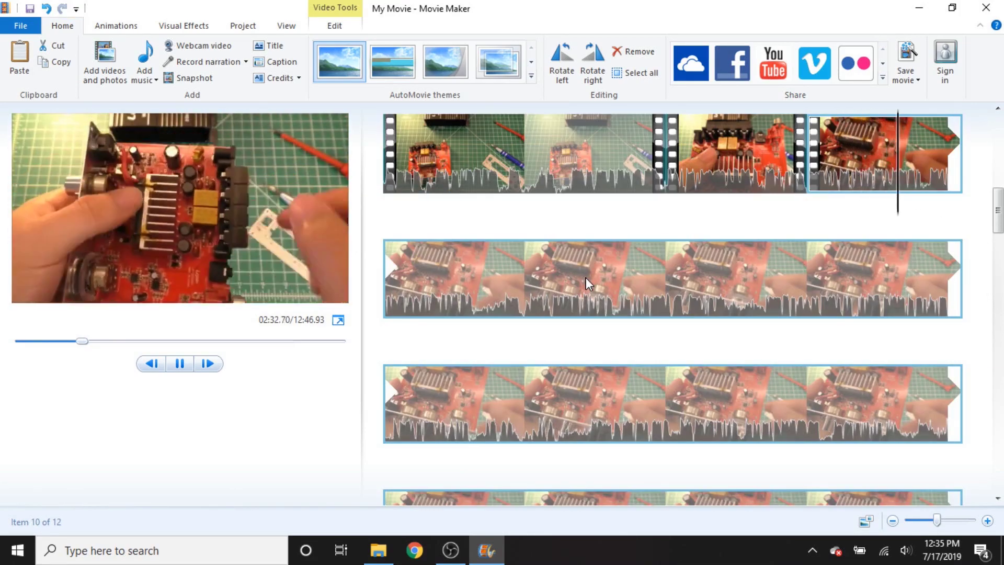
pyautogui.press('space')
pyautogui.press('i')
pyautogui.press('space')
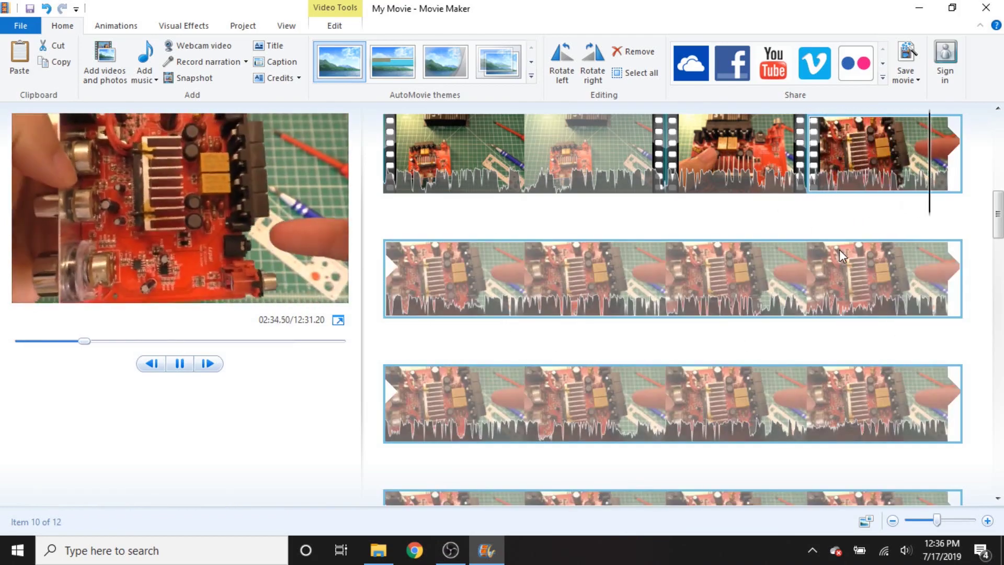
pyautogui.press('m')
pyautogui.press('i')
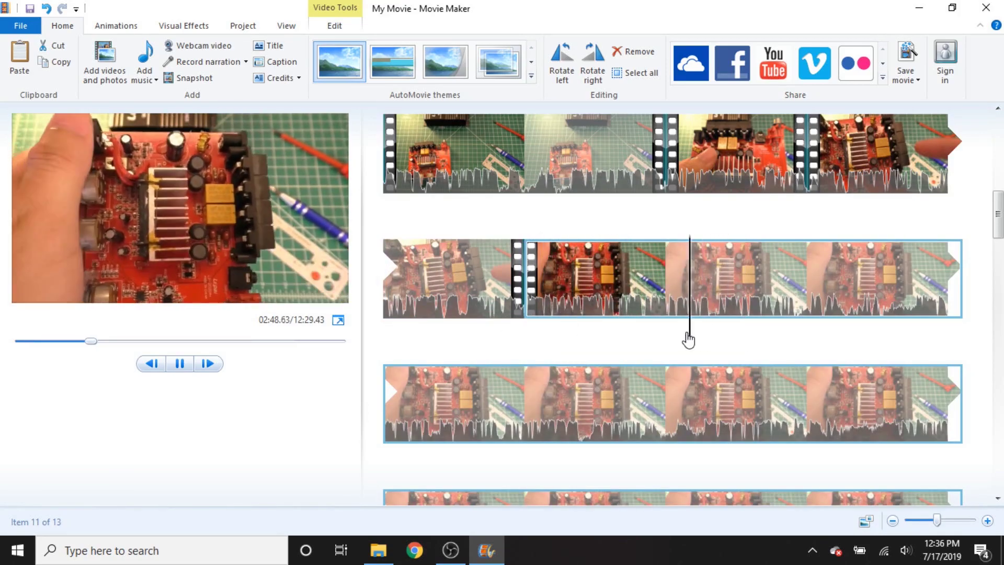
pyautogui.press('space')
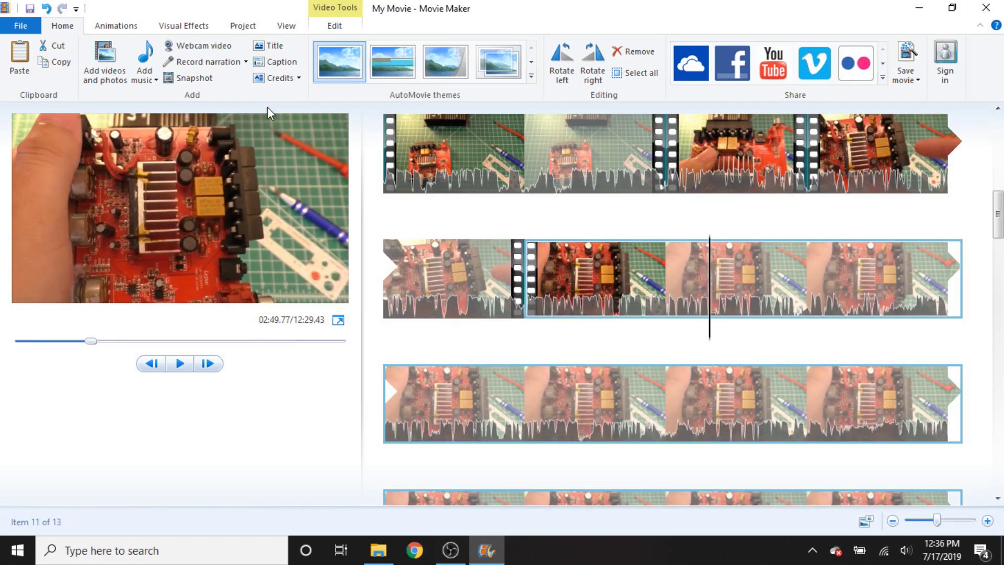
# Add a caption reading 'This is a class T amp' at 02:49.77 and select its text
pyautogui.click(276, 63)
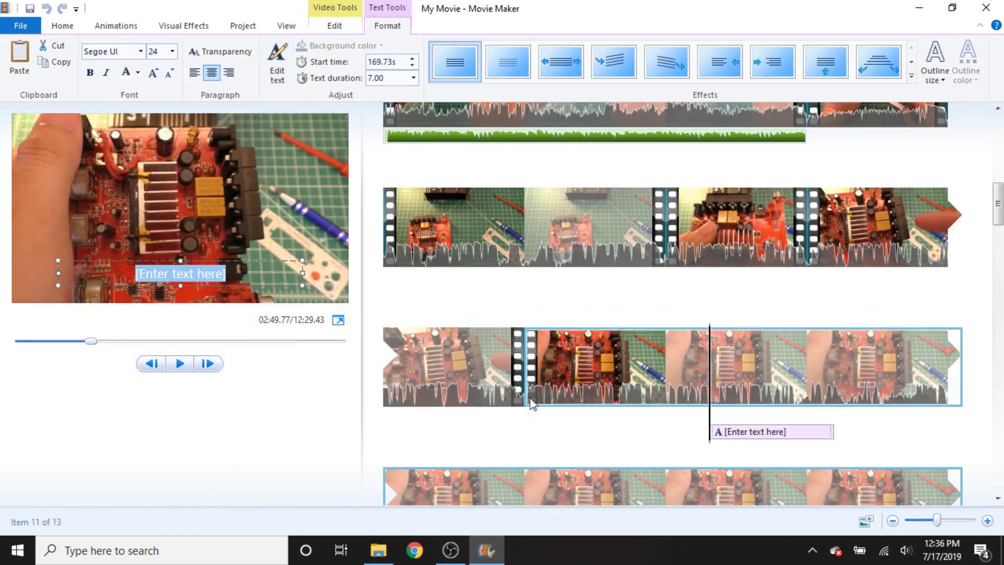
pyautogui.press('BackSpace')
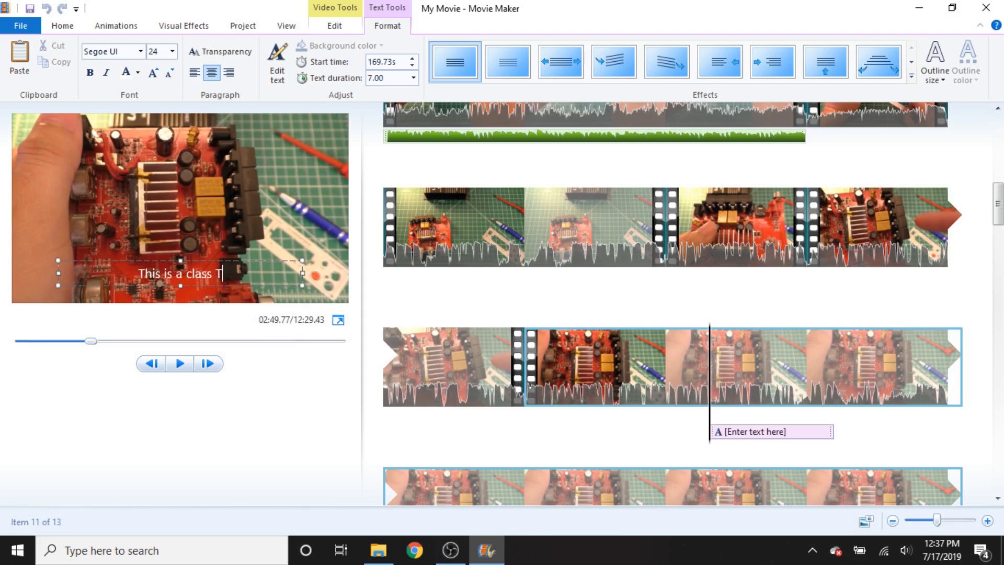
pyautogui.write('mp')
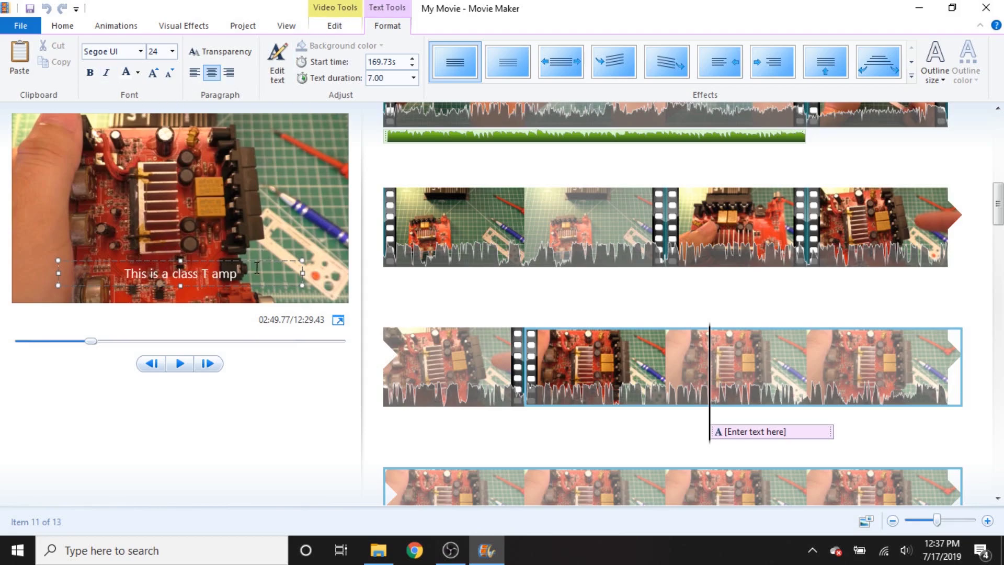
pyautogui.hotkey('ctrl', 'a')
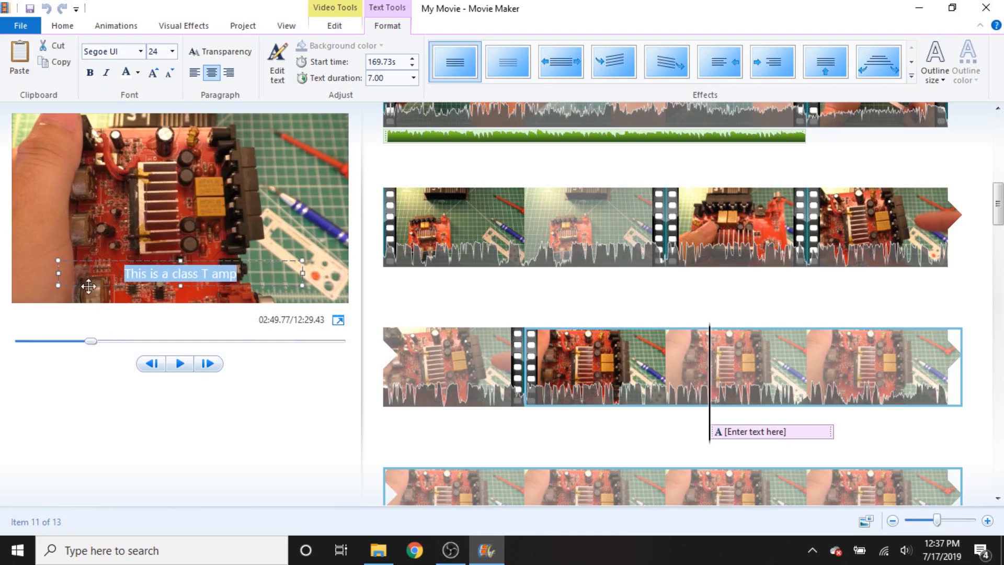
# Set the caption to 36-point Impact and drag it to the top of the frame
pyautogui.click(173, 51)
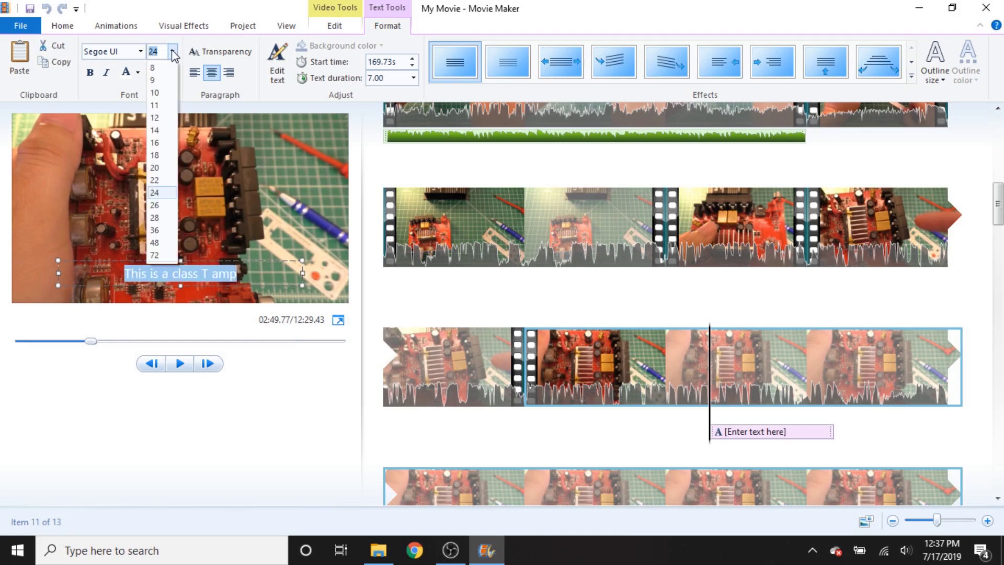
pyautogui.click(164, 233)
pyautogui.click(140, 51)
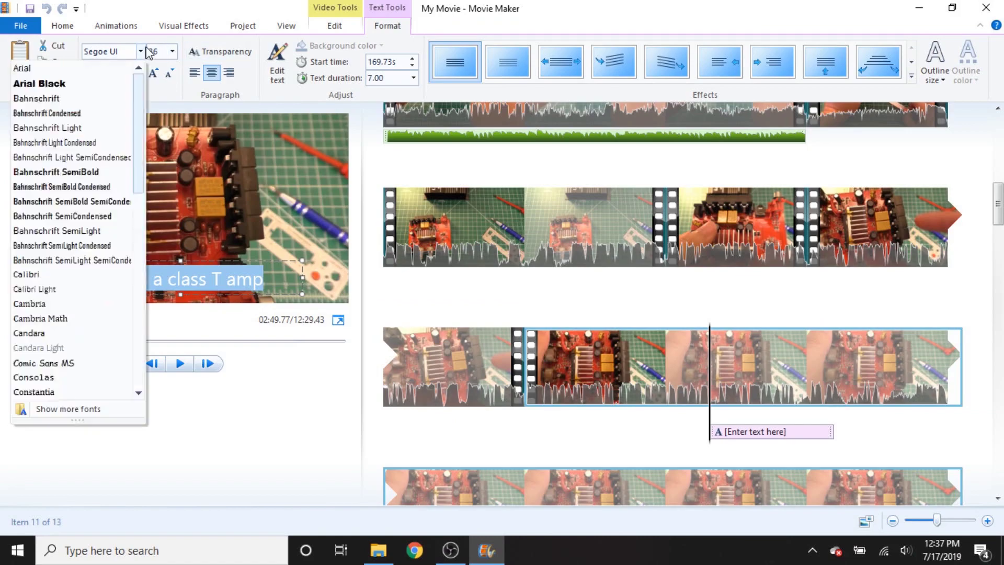
pyautogui.write('Impact')
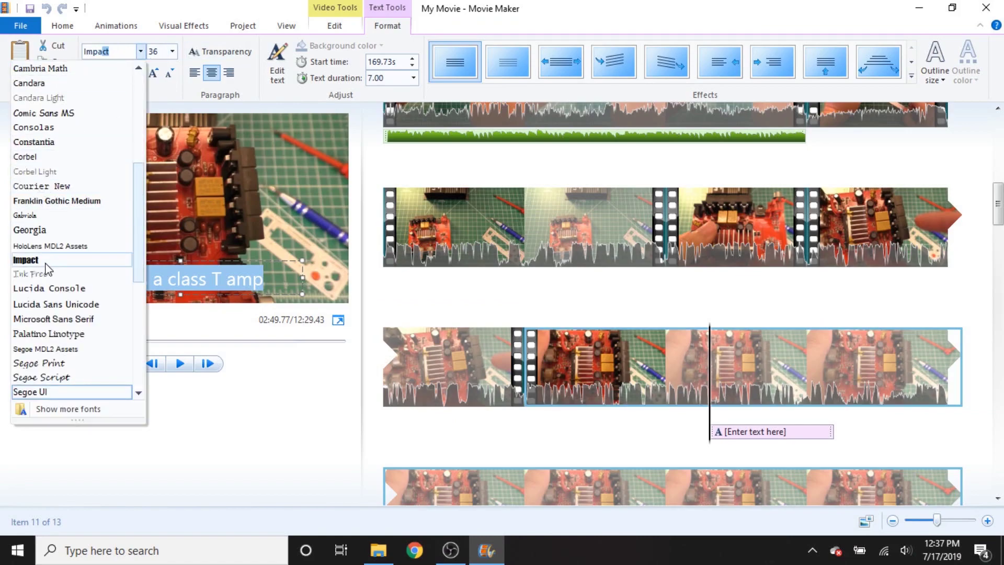
pyautogui.click(26, 260)
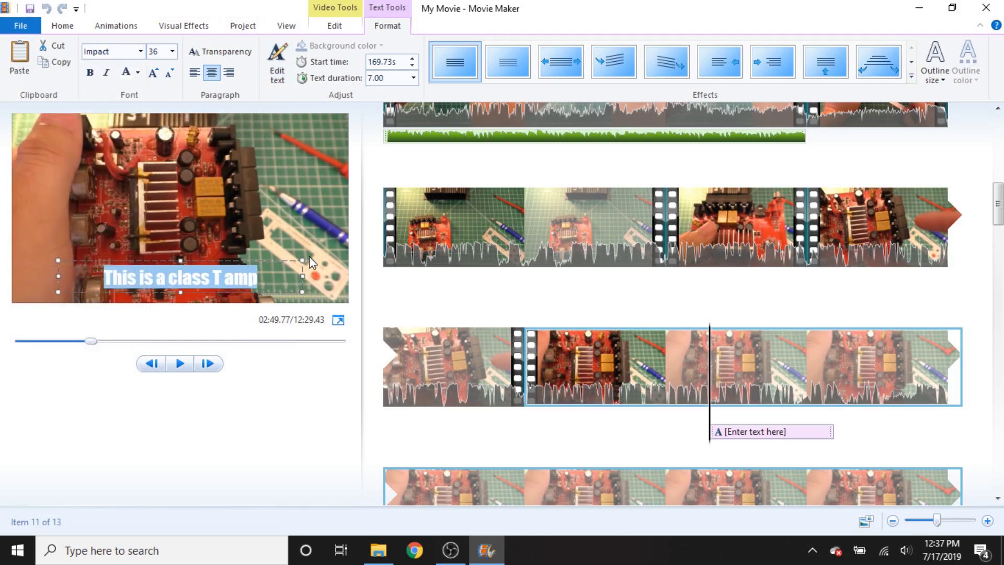
pyautogui.moveTo(288, 263); pyautogui.dragTo(322, 115)
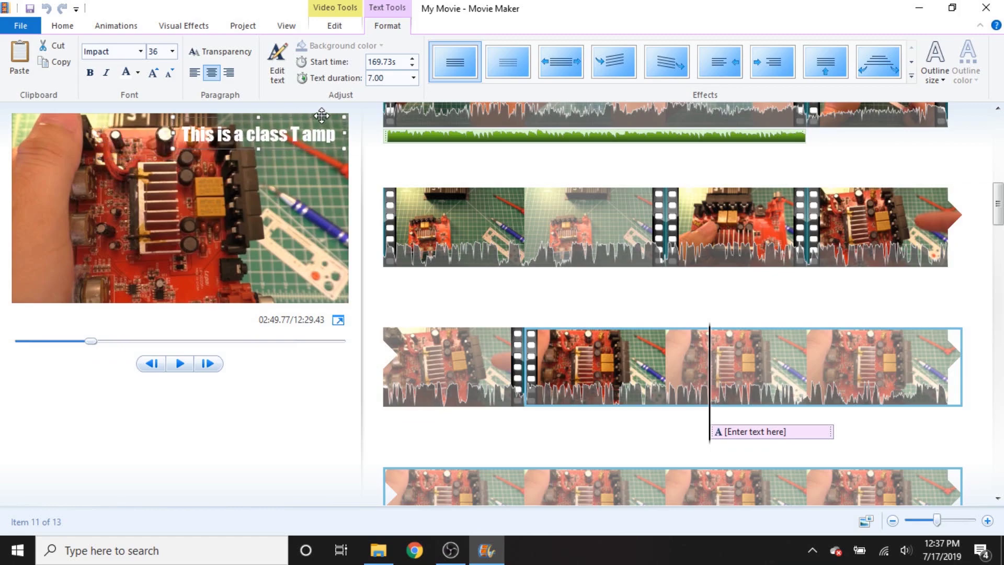
pyautogui.click(935, 76)
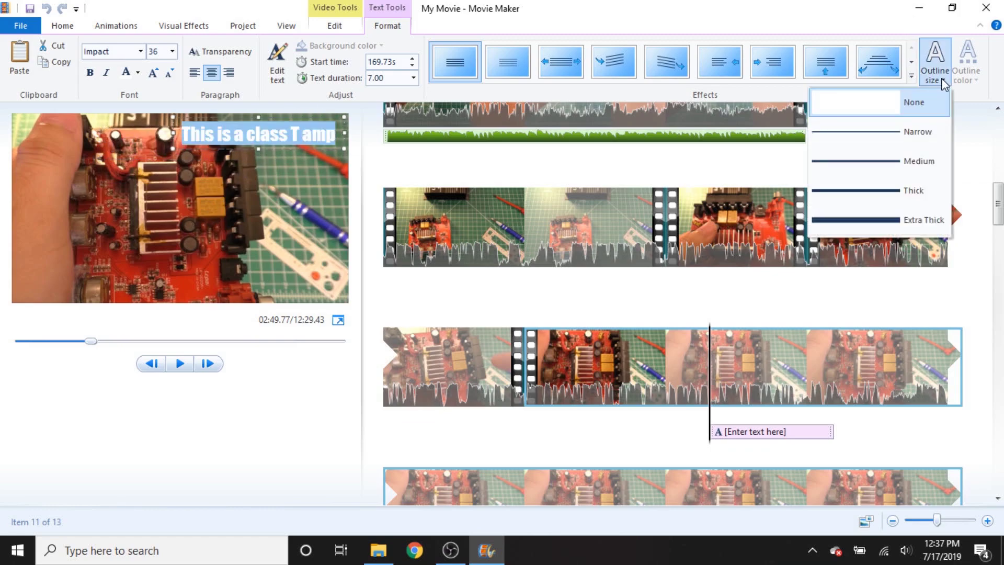
# Give the caption a Narrow black outline and shift it earlier to 169.12 s
pyautogui.click(914, 134)
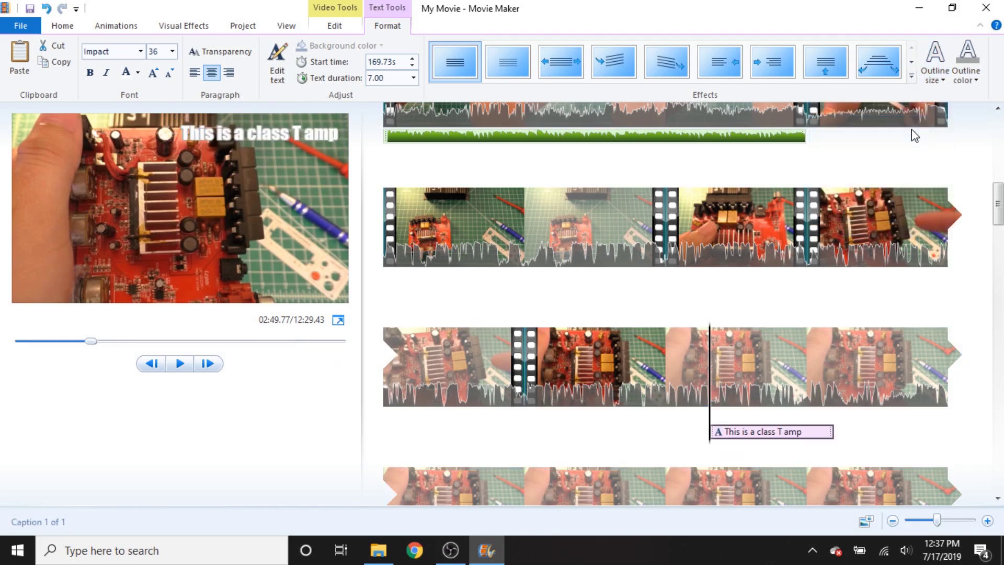
pyautogui.click(974, 81)
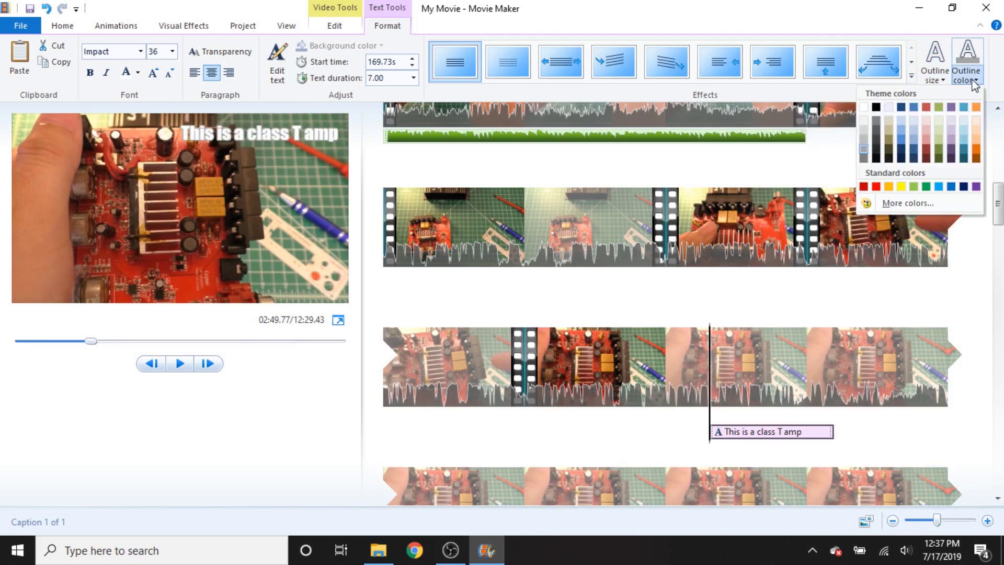
pyautogui.click(877, 108)
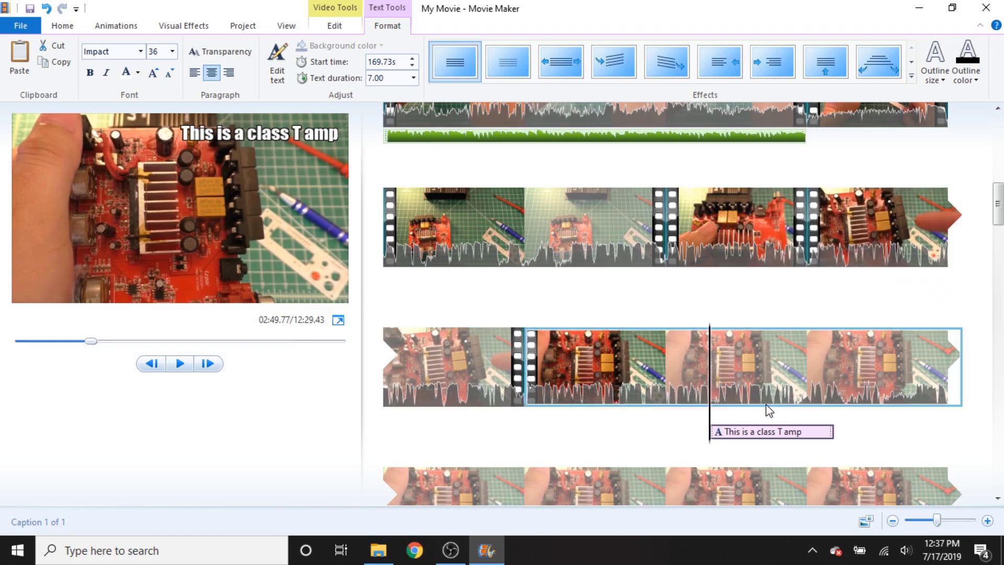
pyautogui.moveTo(781, 435); pyautogui.dragTo(702, 449)
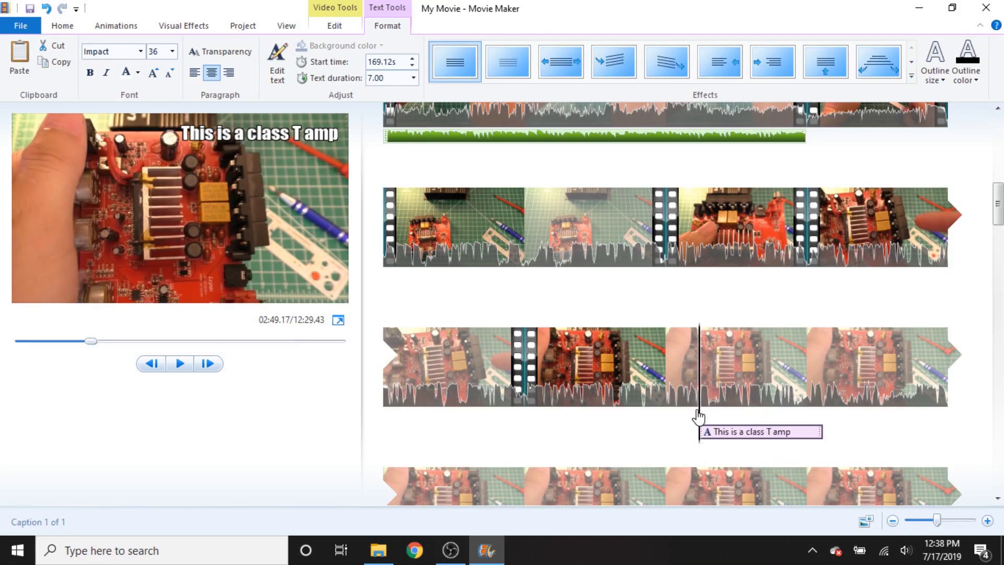
# Shorten the 'This is a class T amp' caption to 5 seconds
pyautogui.click(634, 433)
pyautogui.press('space')
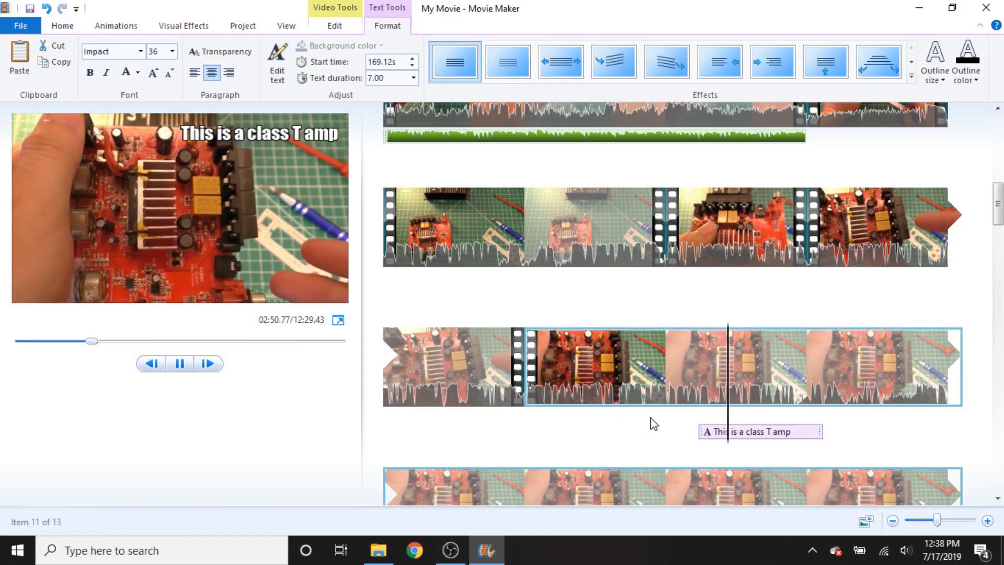
pyautogui.click(413, 78)
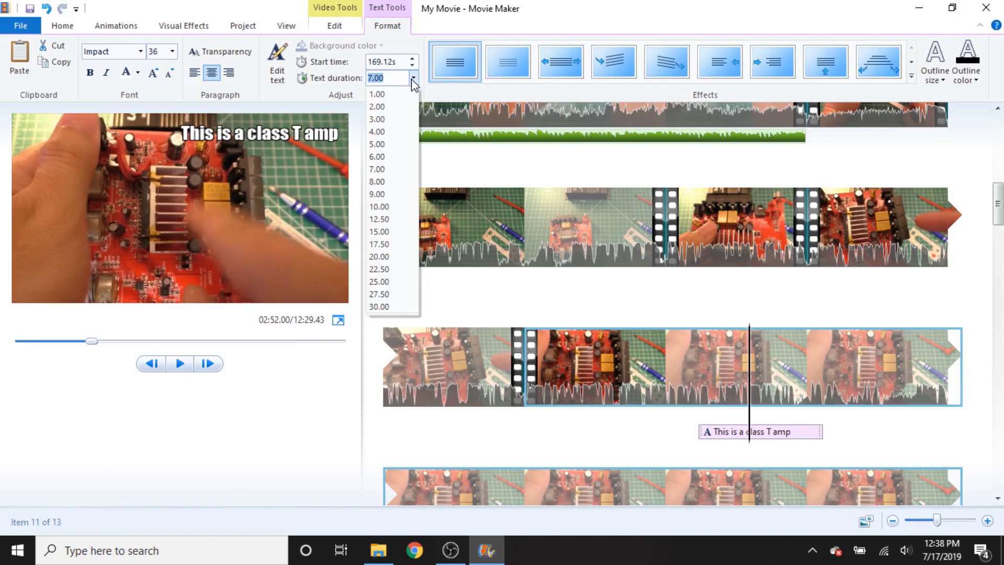
pyautogui.click(396, 144)
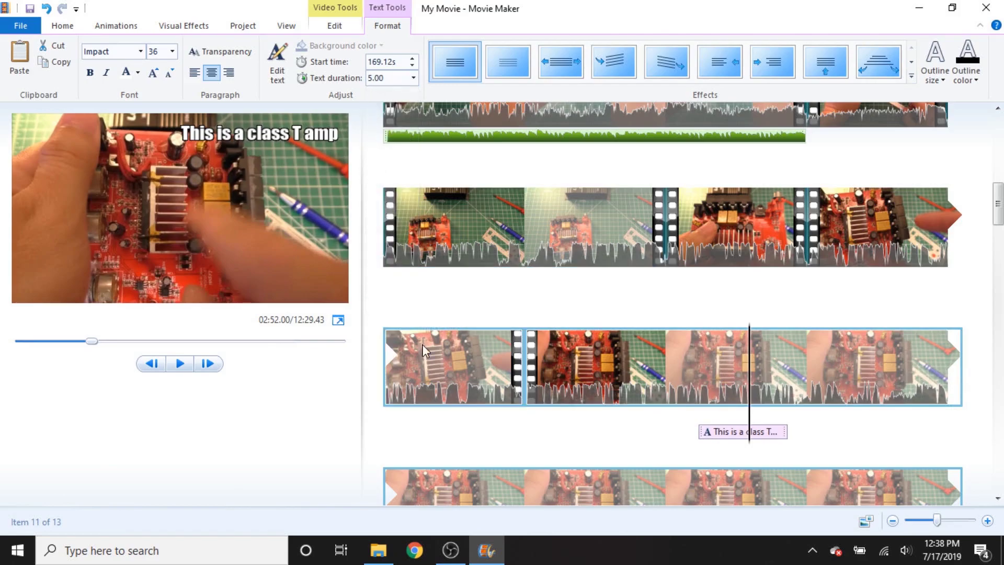
# Play to the cut point and split the clip under the caption
pyautogui.press('space')
pyautogui.click(668, 389)
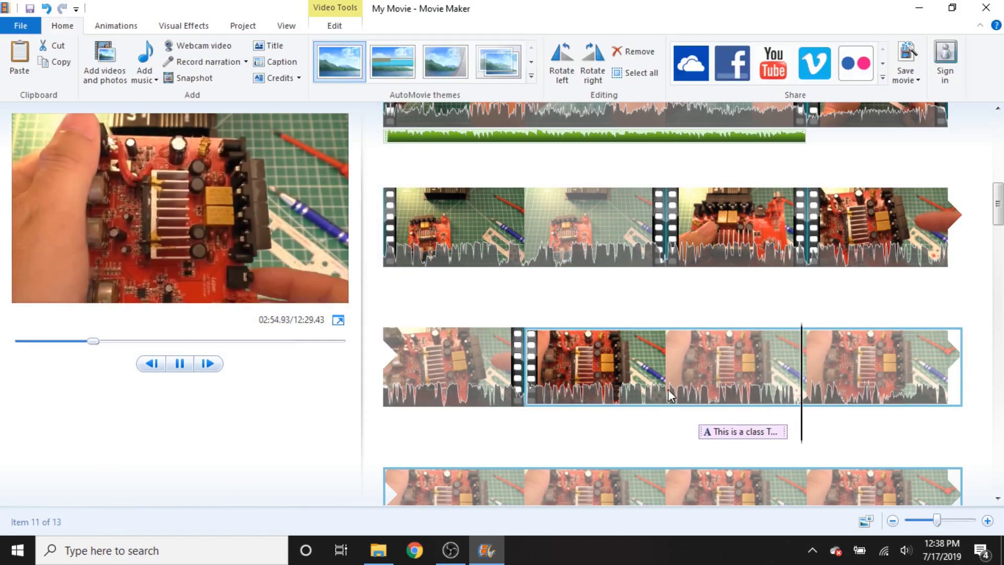
pyautogui.click(723, 426)
pyautogui.press('m')
pyautogui.scroll(-3, 884, 254)
pyautogui.click(829, 269)
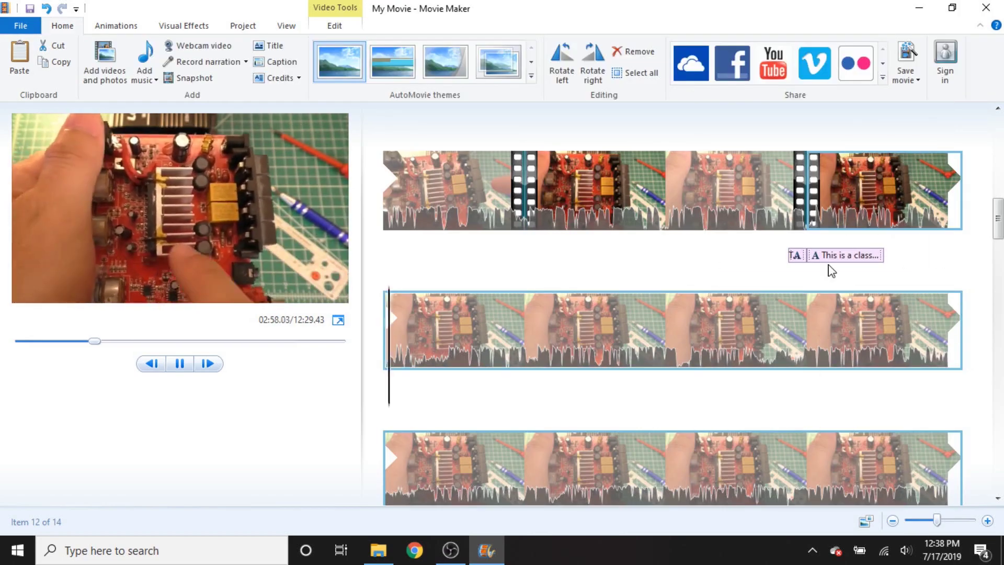
pyautogui.scroll(-2, 540, 246)
pyautogui.moveTo(540, 246)
pyautogui.mouseDown()
pyautogui.moveTo(622, 269)
pyautogui.moveTo(534, 260)
pyautogui.mouseUp()
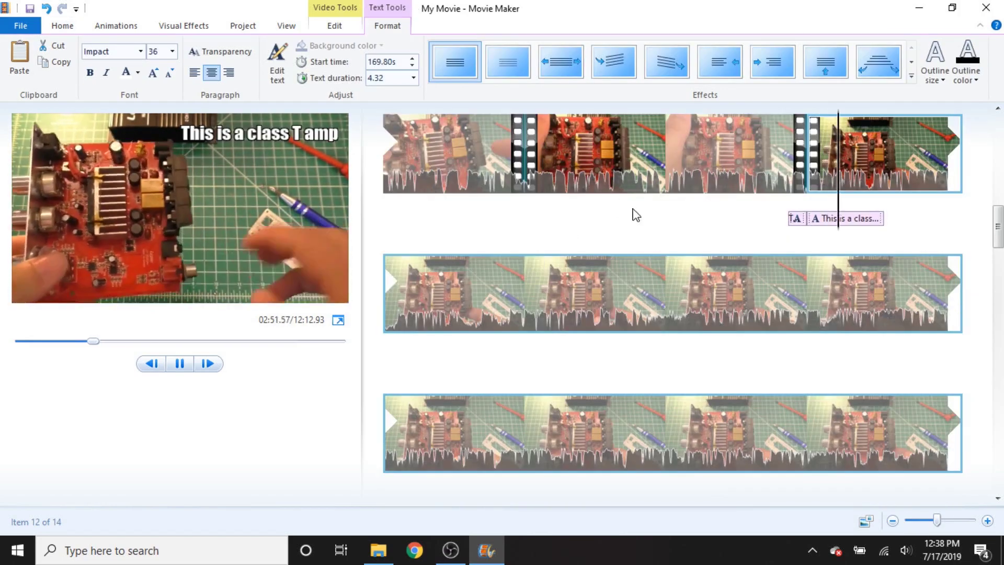
# Split the clip after the caption, delete the unwanted piece, and replay to check the cut
pyautogui.click(826, 218)
pyautogui.click(654, 245)
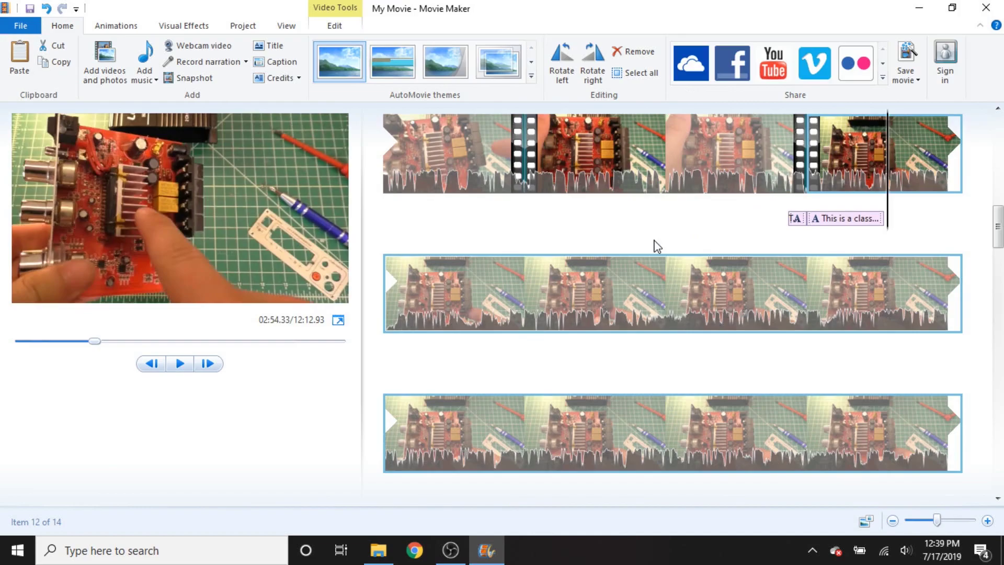
pyautogui.press('m')
pyautogui.click(565, 304)
pyautogui.press('Delete')
pyautogui.click(799, 218)
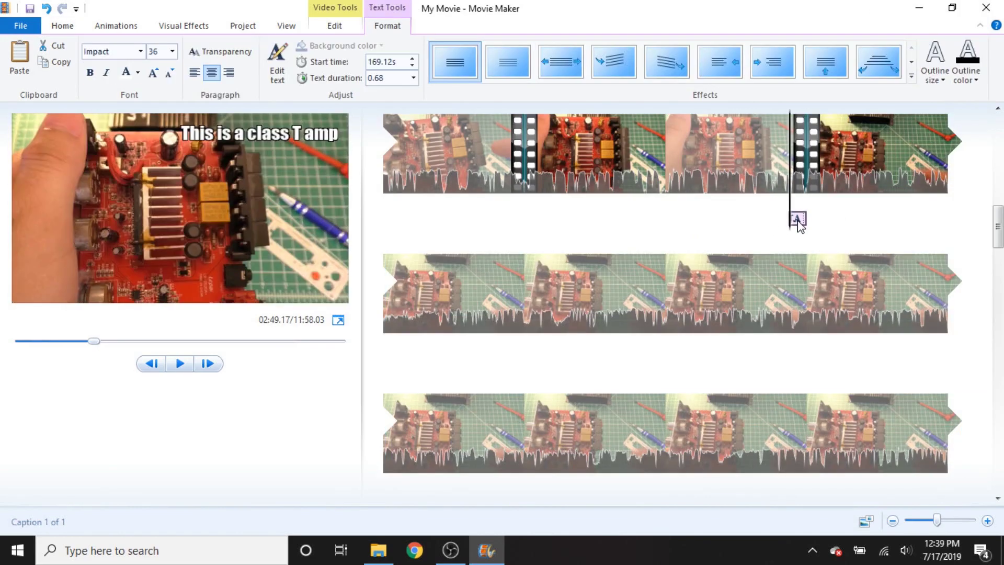
pyautogui.press('space')
pyautogui.click(667, 249)
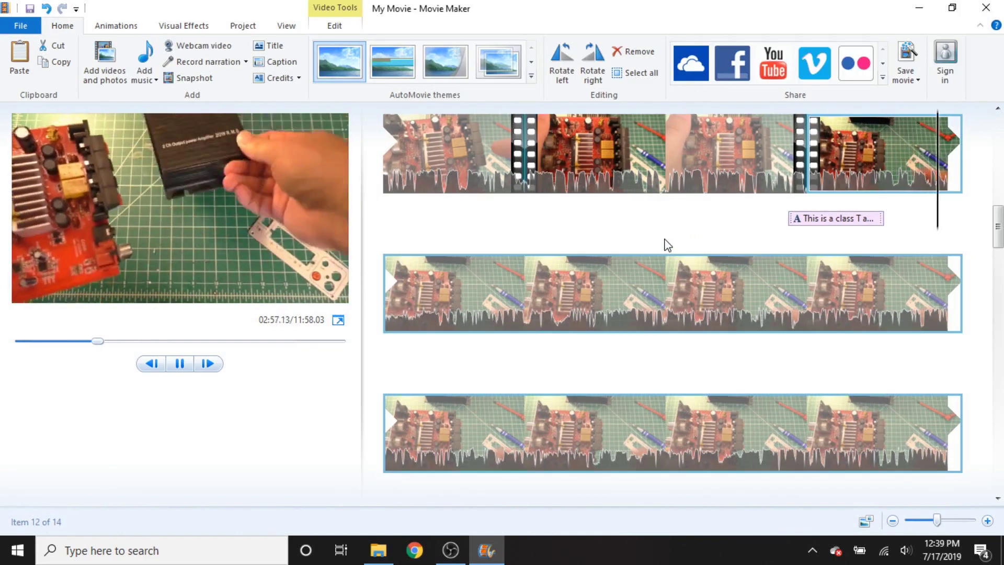
# Trim the start of clip 12 and split the next clip at its cut point
pyautogui.press('i')
pyautogui.click(418, 360)
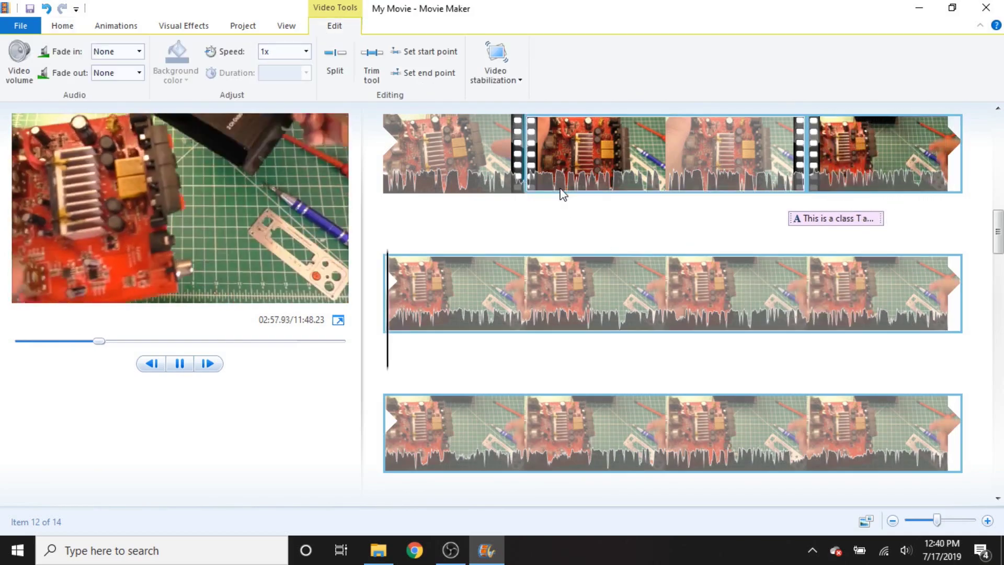
pyautogui.press('space')
pyautogui.press('space')
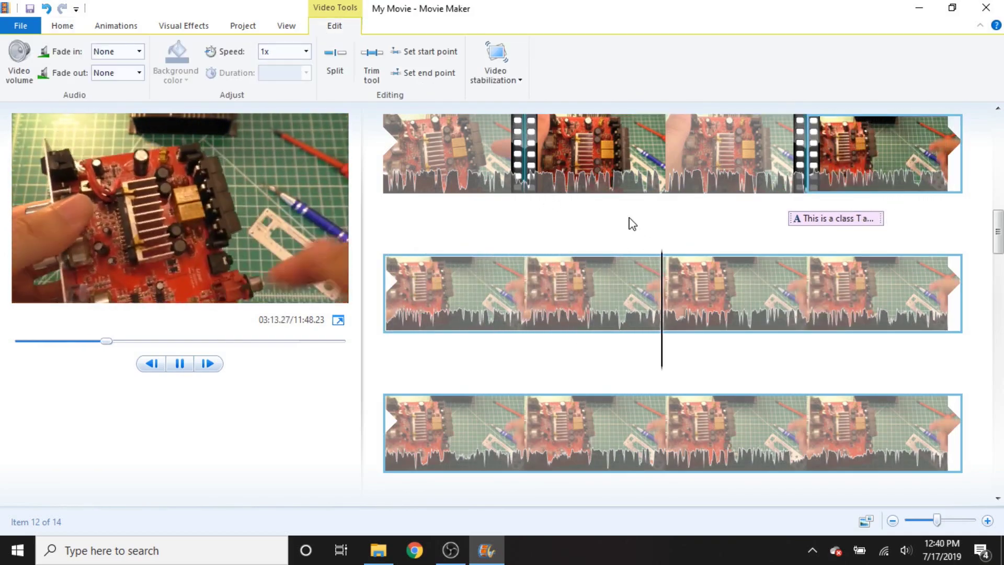
pyautogui.scroll(-1, 771, 282)
pyautogui.press('space')
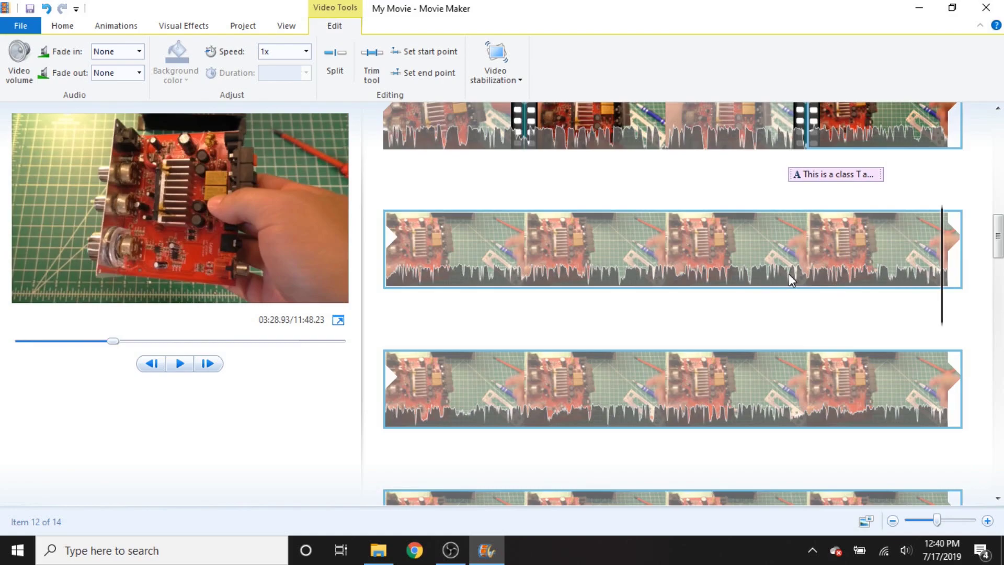
pyautogui.press('space')
pyautogui.scroll(-1, 789, 274)
pyautogui.press('space')
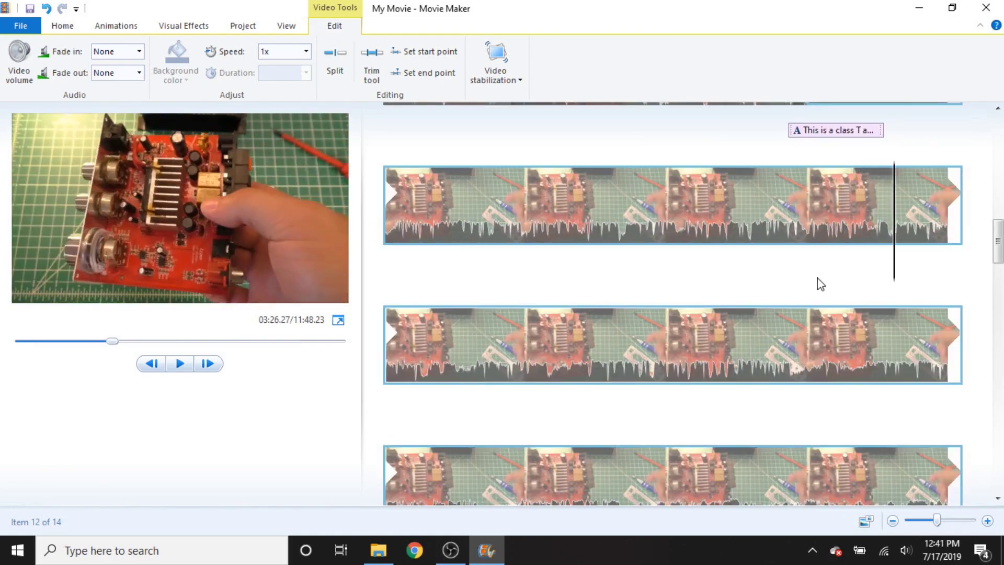
pyautogui.press('m')
pyautogui.press('space')
# Trim the newly split clip's start, then split and trim the following clip
pyautogui.click(416, 417)
pyautogui.click(519, 407)
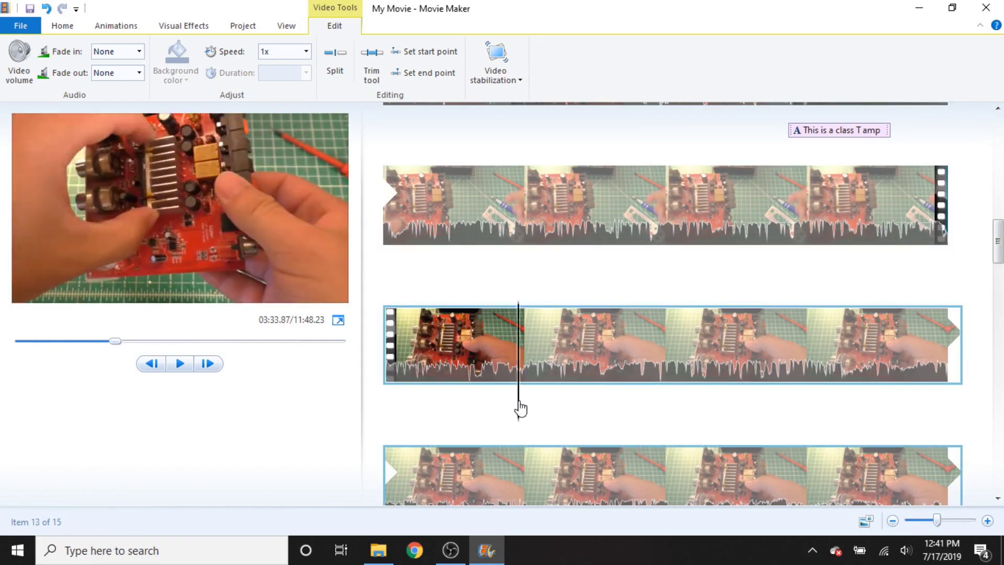
pyautogui.moveTo(520, 408)
pyautogui.mouseDown()
pyautogui.moveTo(538, 417)
pyautogui.moveTo(527, 401)
pyautogui.mouseUp()
pyautogui.press('i')
pyautogui.press('space')
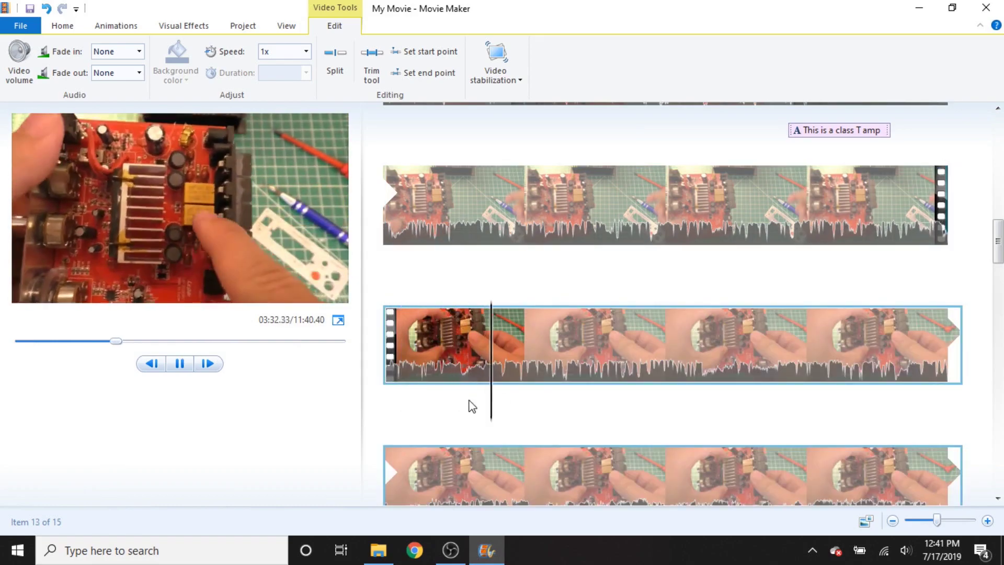
pyautogui.scroll(-2, 720, 321)
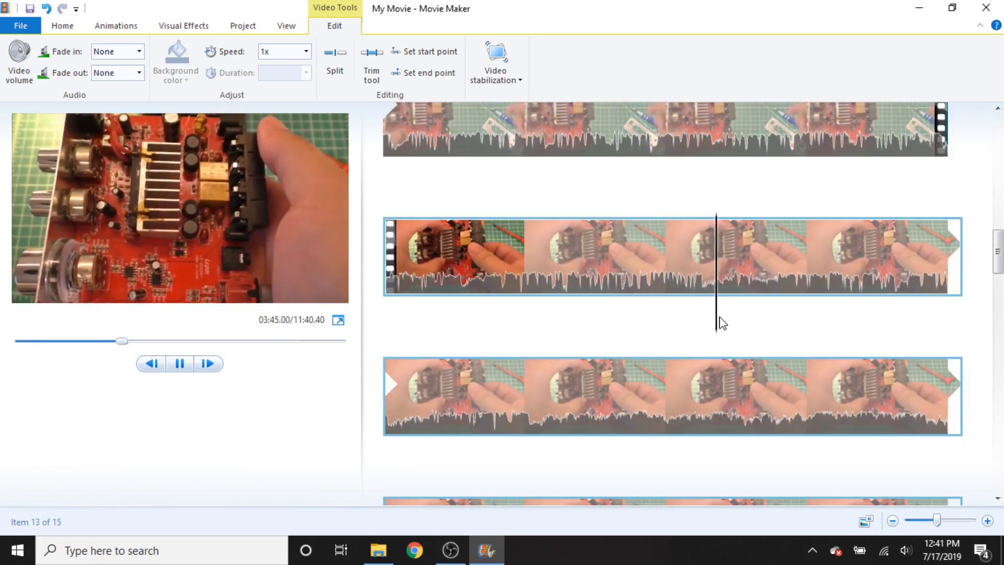
pyautogui.press('m')
pyautogui.press('i')
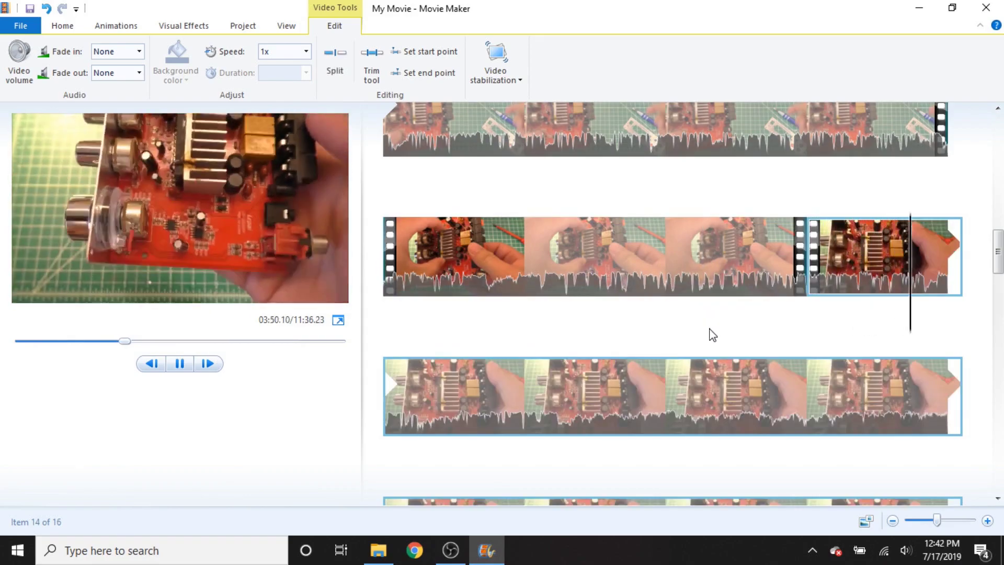
# Split the next clip, find its cut point, trim its start and split again
pyautogui.scroll(-2, 602, 361)
pyautogui.press('m')
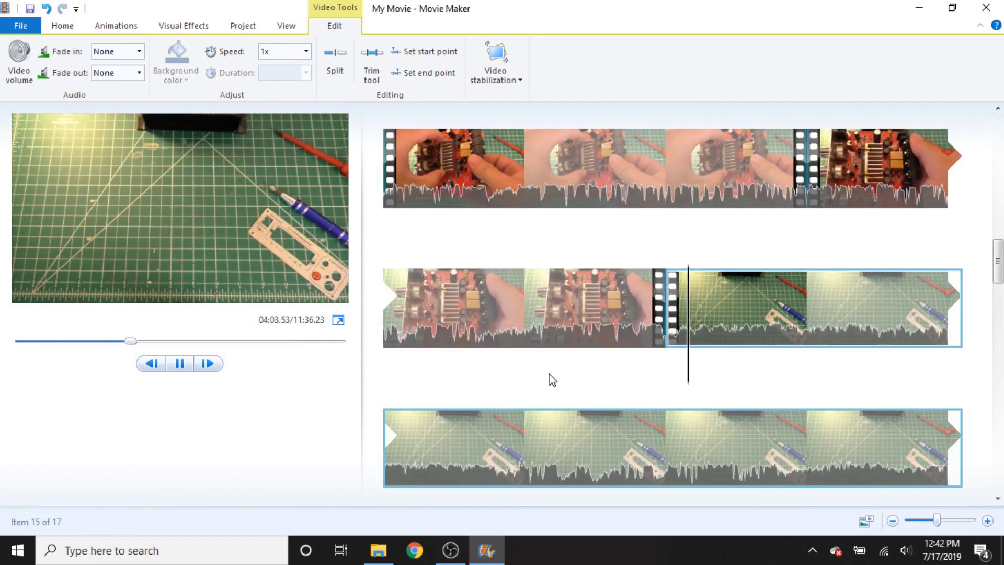
pyautogui.scroll(-3, 553, 381)
pyautogui.click(403, 376)
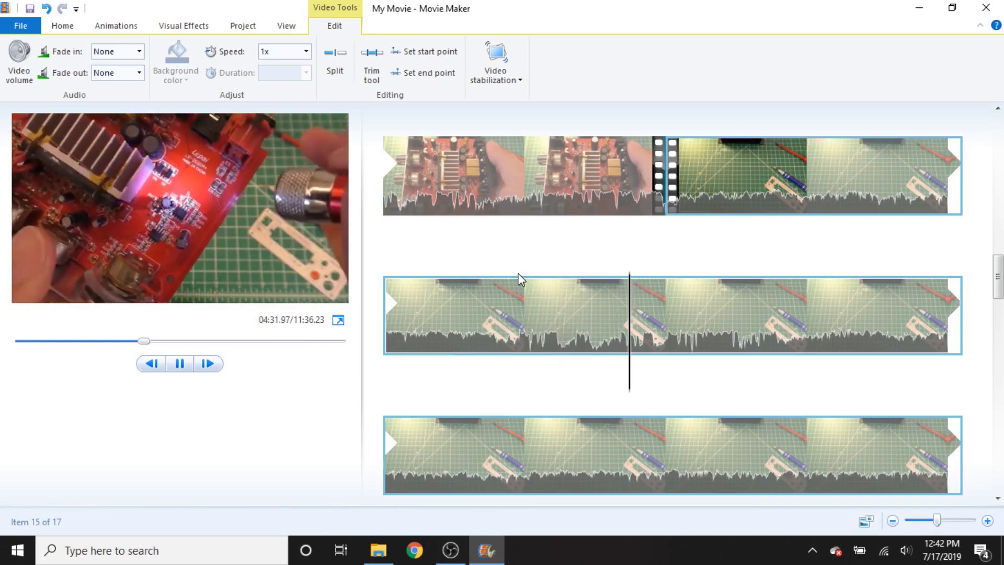
pyautogui.click(682, 374)
pyautogui.click(507, 375)
pyautogui.click(576, 391)
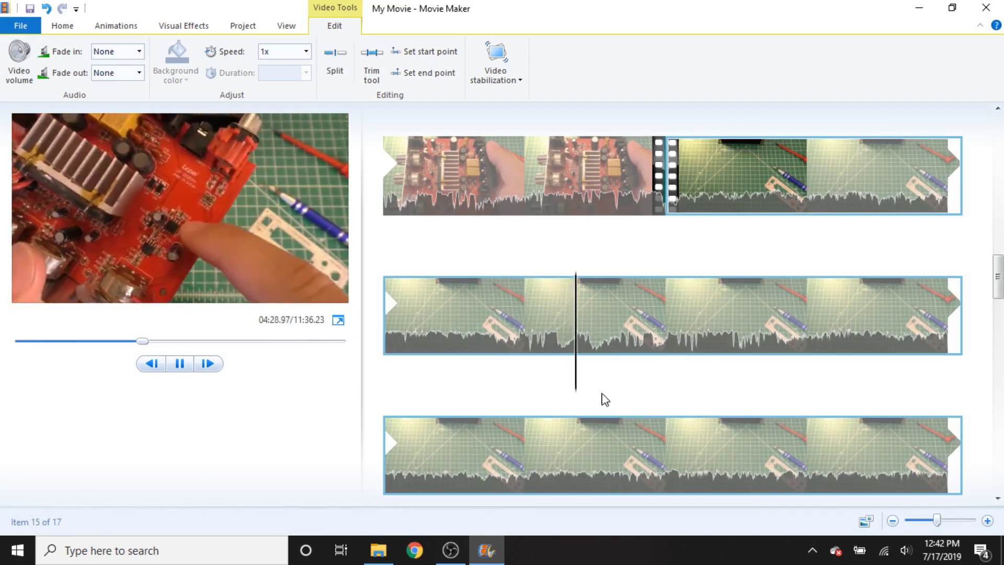
pyautogui.press('i')
pyautogui.press('space')
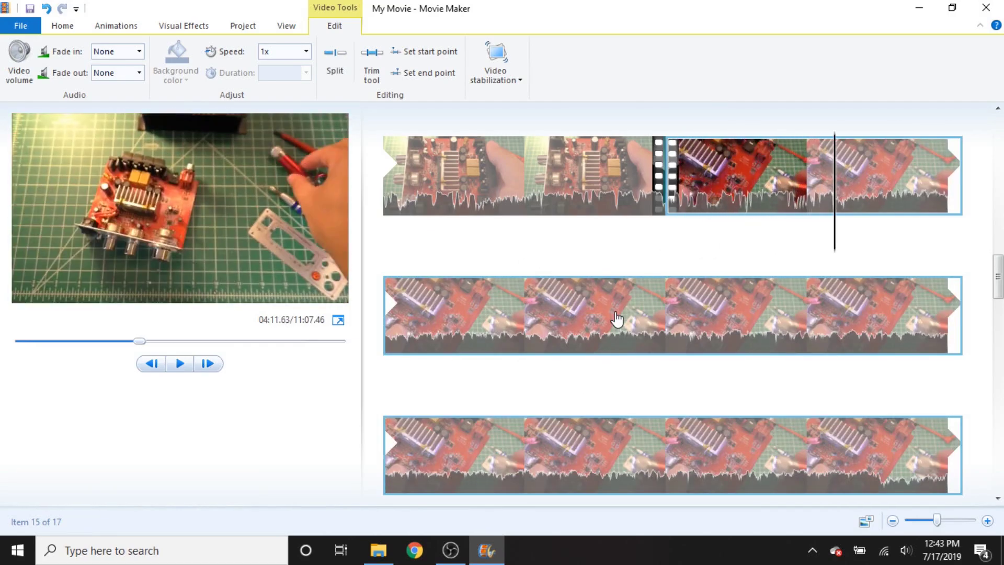
pyautogui.press('m')
# Trim and split the remaining clips, cutting the movie down to 05:51.37
pyautogui.click(810, 348)
pyautogui.scroll(-2, 858, 335)
pyautogui.click(876, 314)
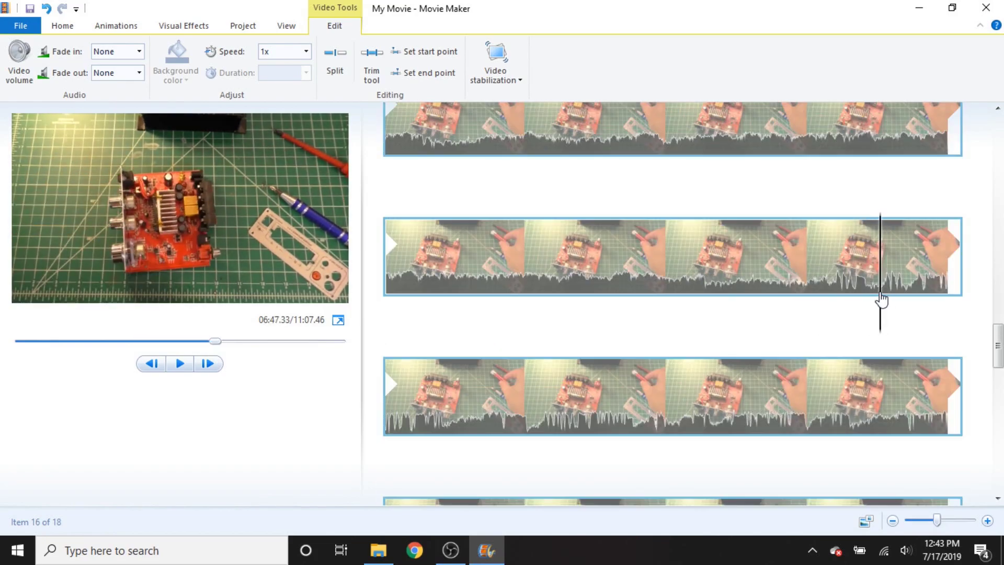
pyautogui.press('i')
pyautogui.press('space')
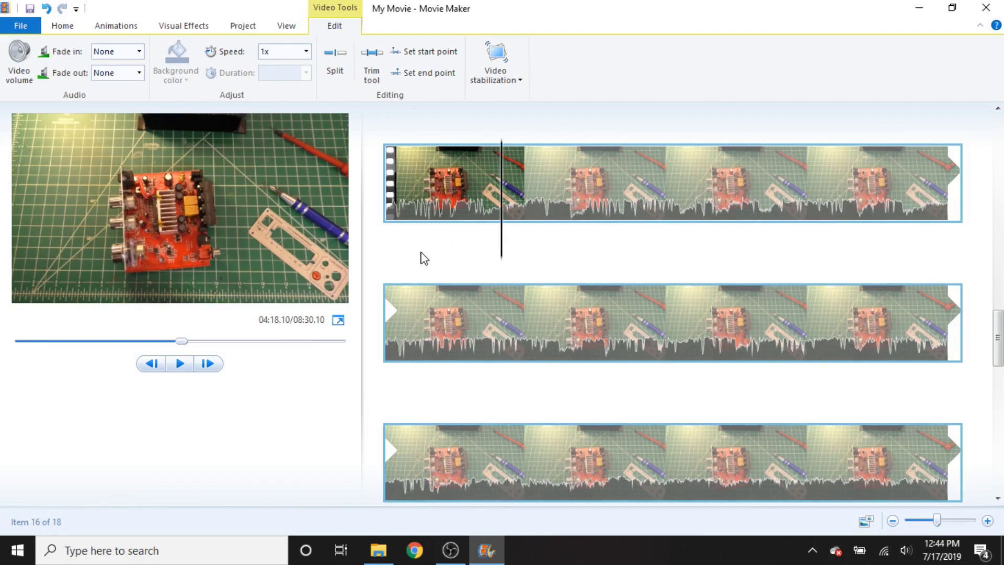
pyautogui.press('i')
pyautogui.press('i')
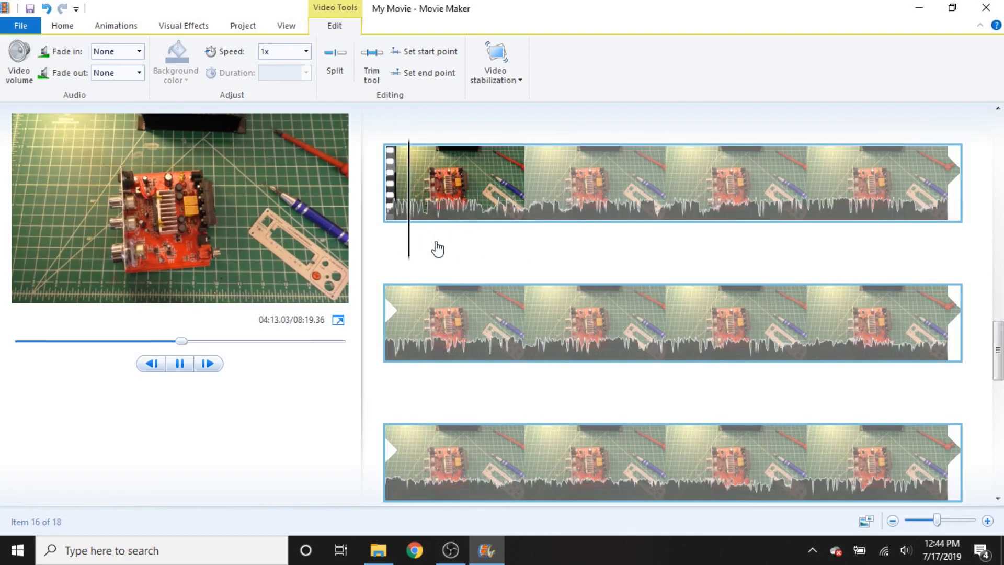
pyautogui.press('m')
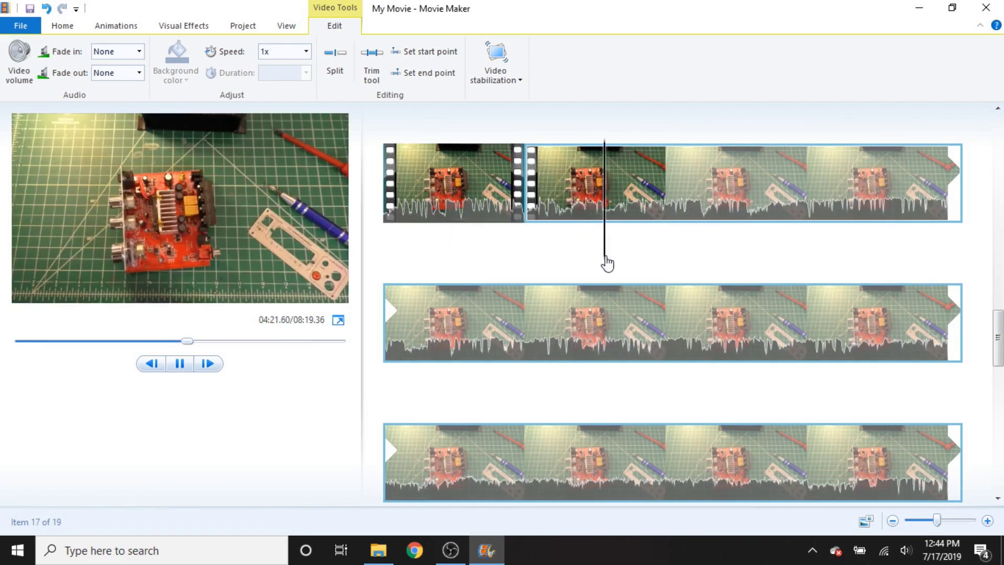
pyautogui.press('i')
pyautogui.press('i')
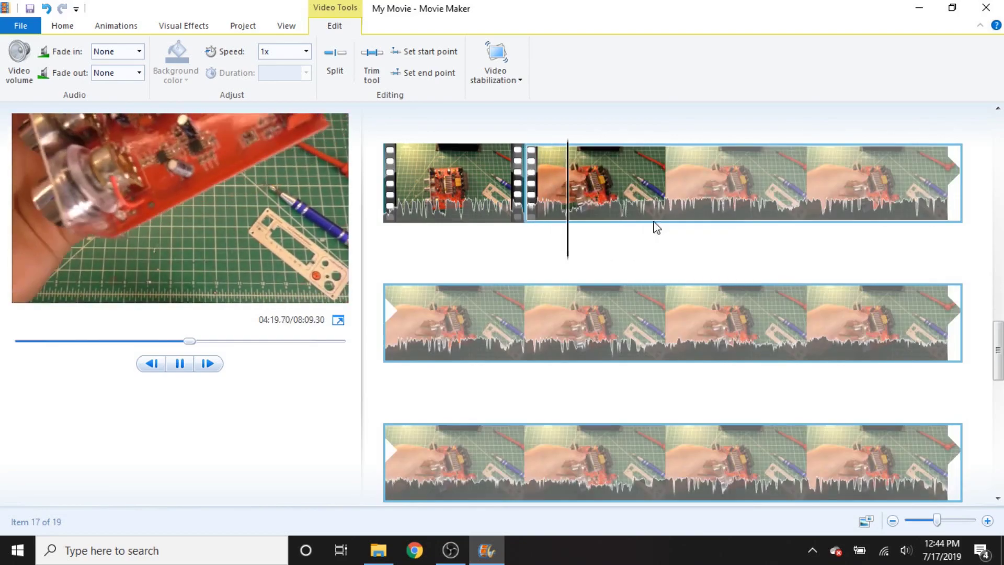
pyautogui.press('i')
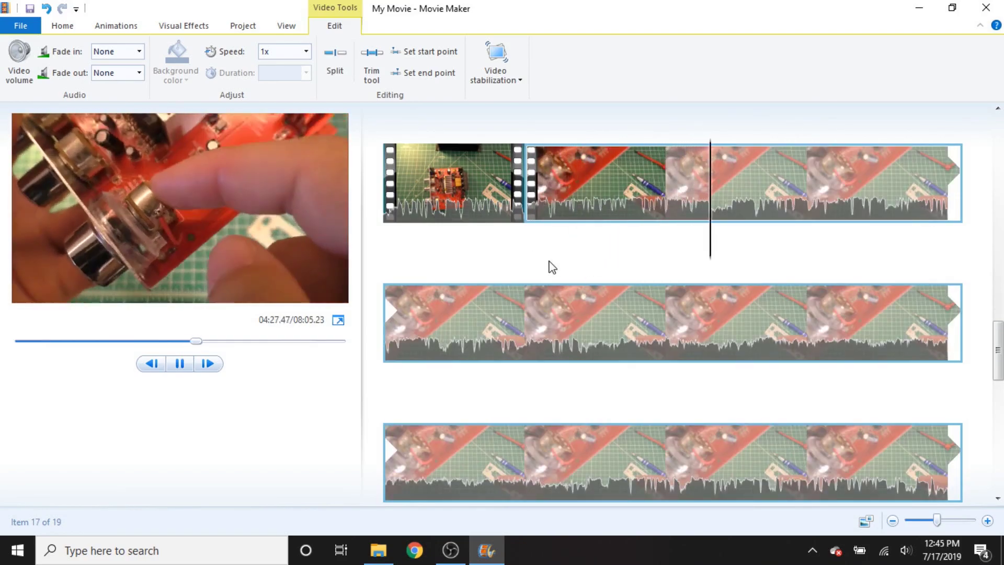
pyautogui.scroll(-1, 676, 282)
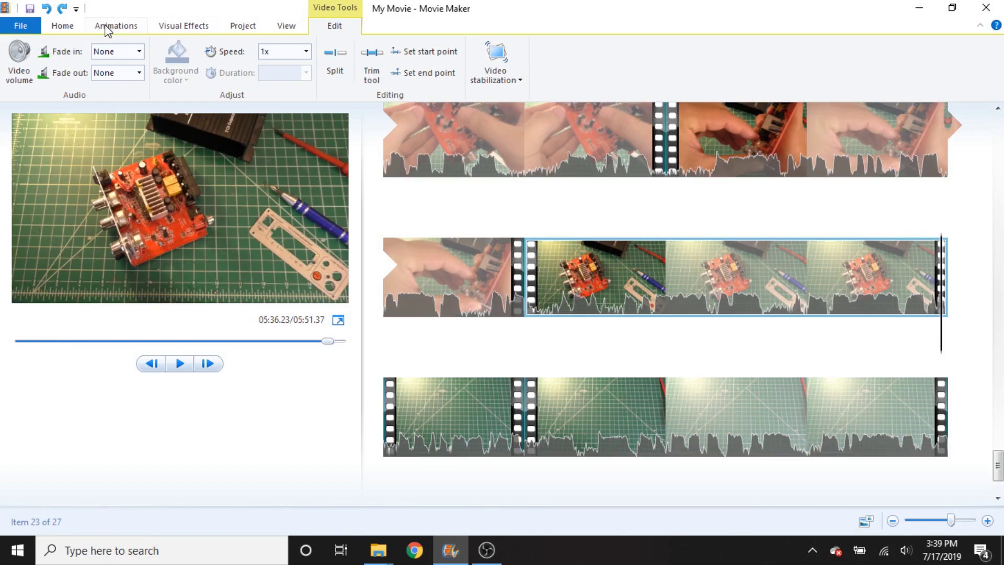
# Bring up the transition and pan-and-zoom options
pyautogui.click(107, 27)
# Select clip 24 and apply the dark blur-through-black transition, 1.50 seconds long
pyautogui.press('Right')
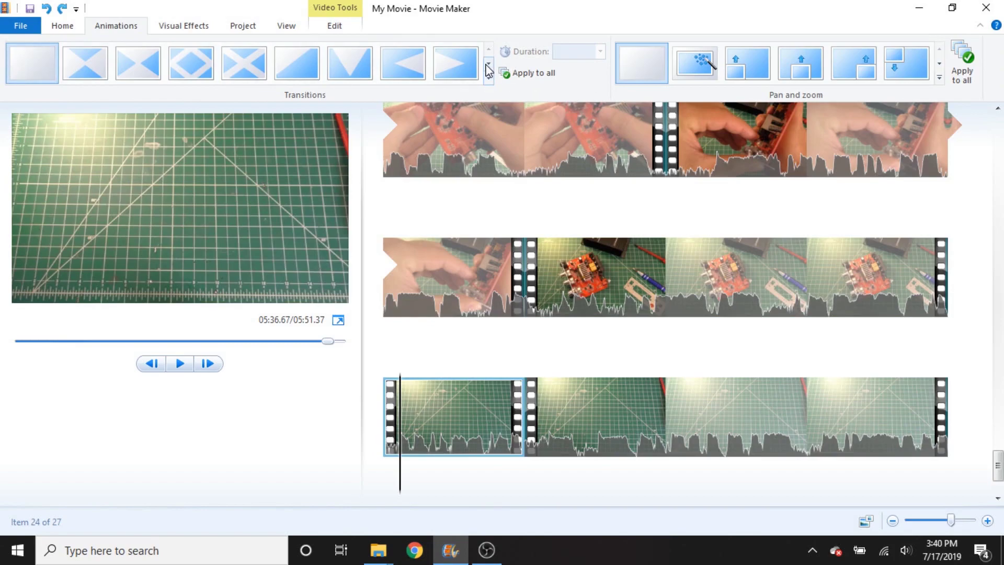
pyautogui.click(488, 67)
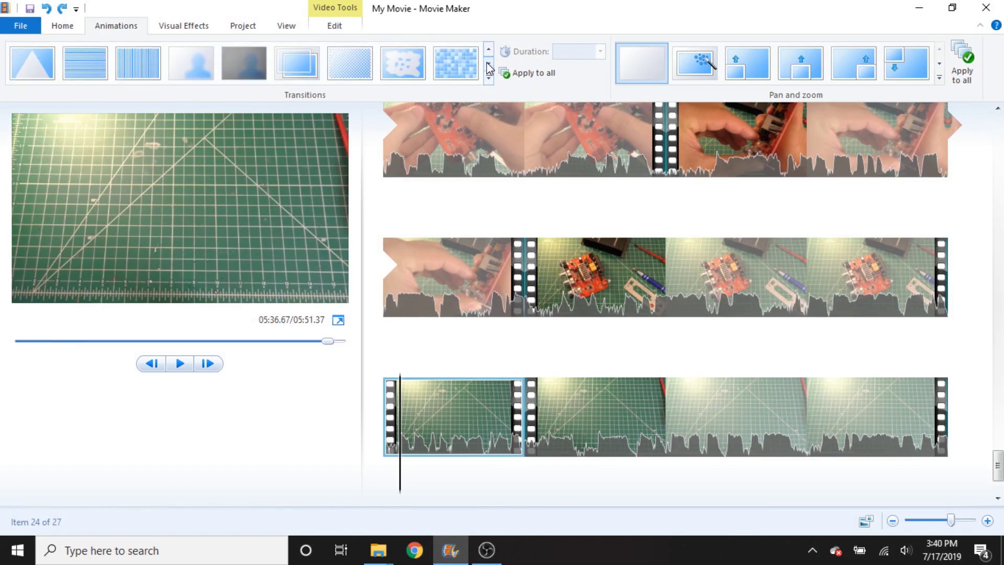
pyautogui.click(488, 67)
pyautogui.click(488, 67)
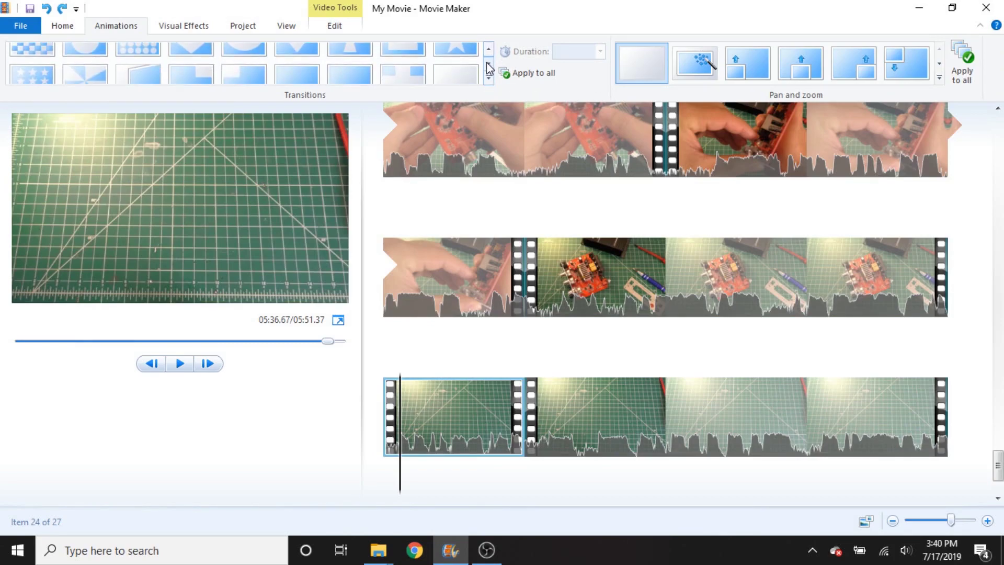
pyautogui.click(488, 66)
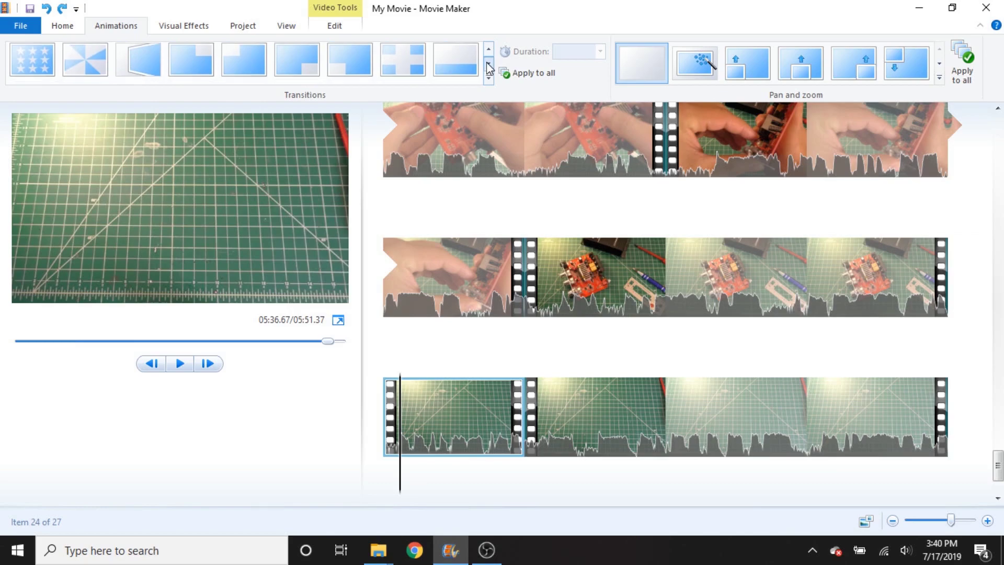
pyautogui.click(488, 67)
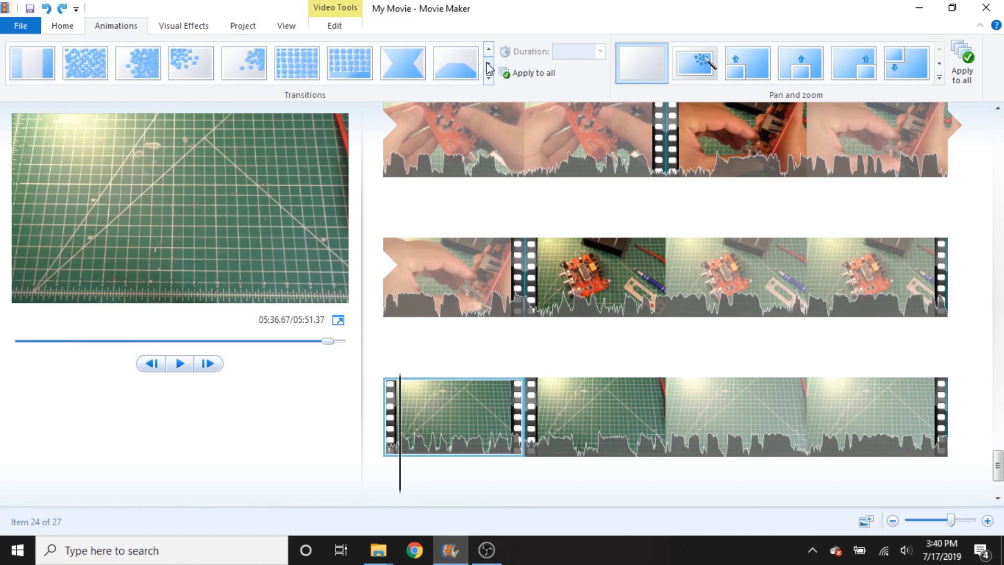
pyautogui.click(488, 66)
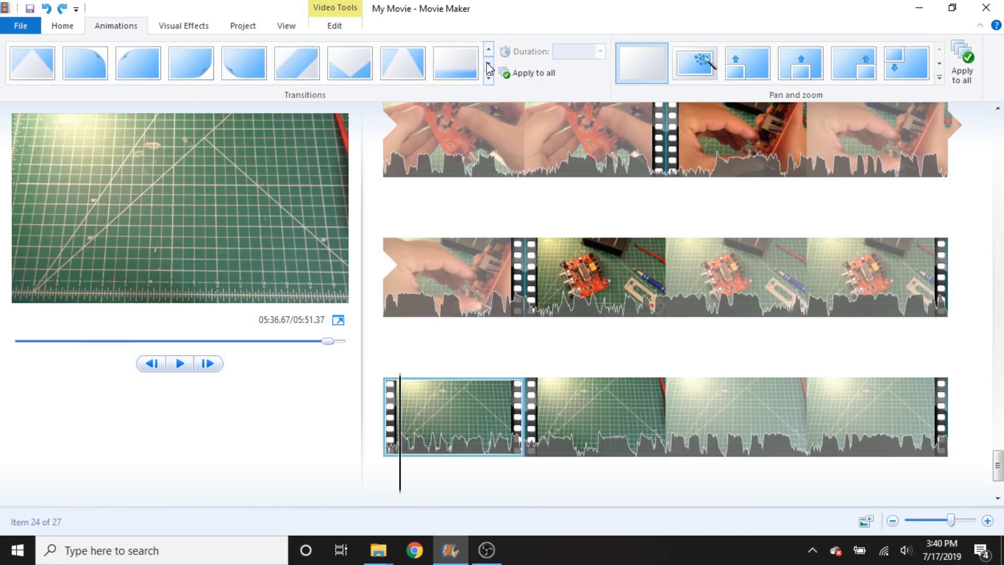
pyautogui.click(488, 67)
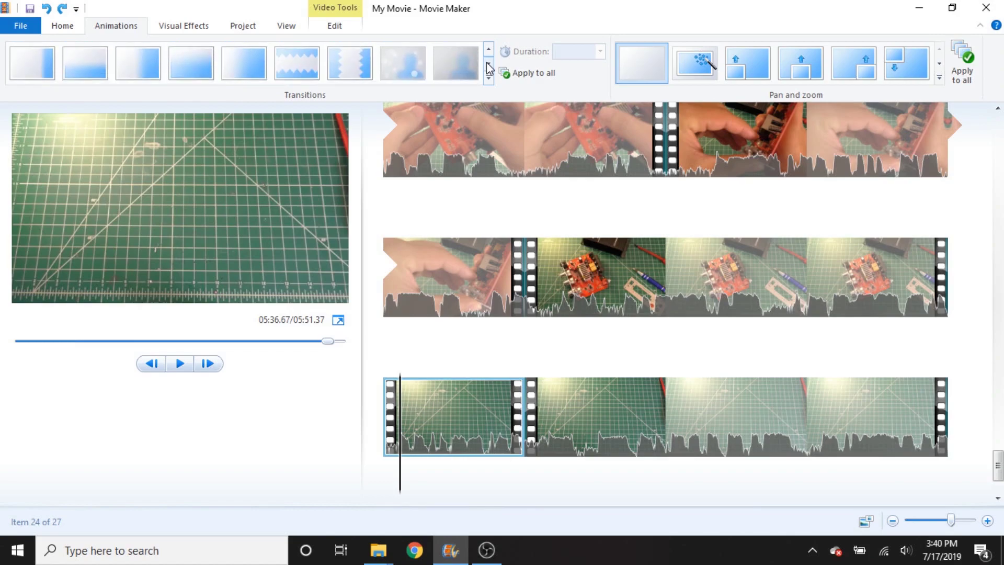
pyautogui.click(488, 67)
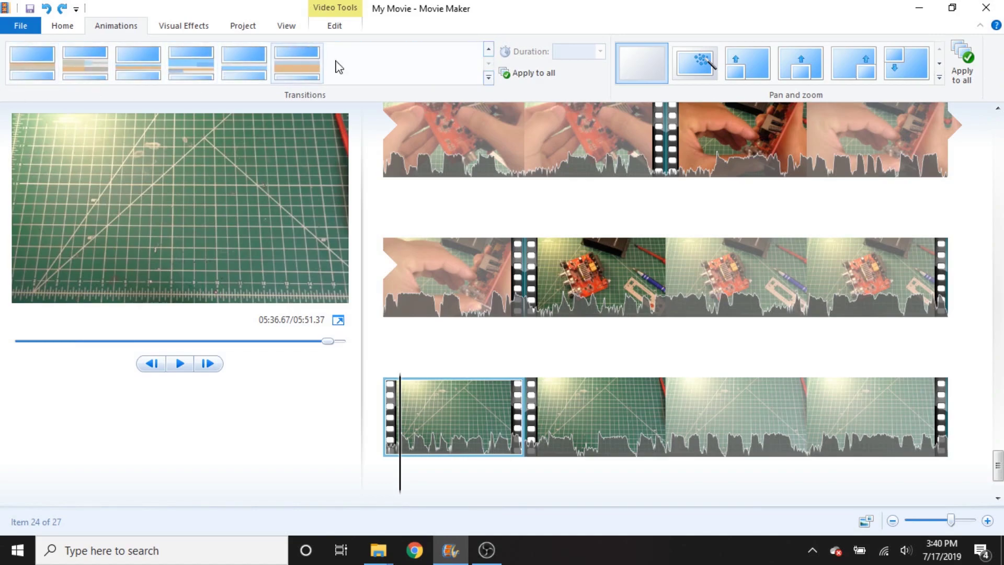
pyautogui.click(488, 50)
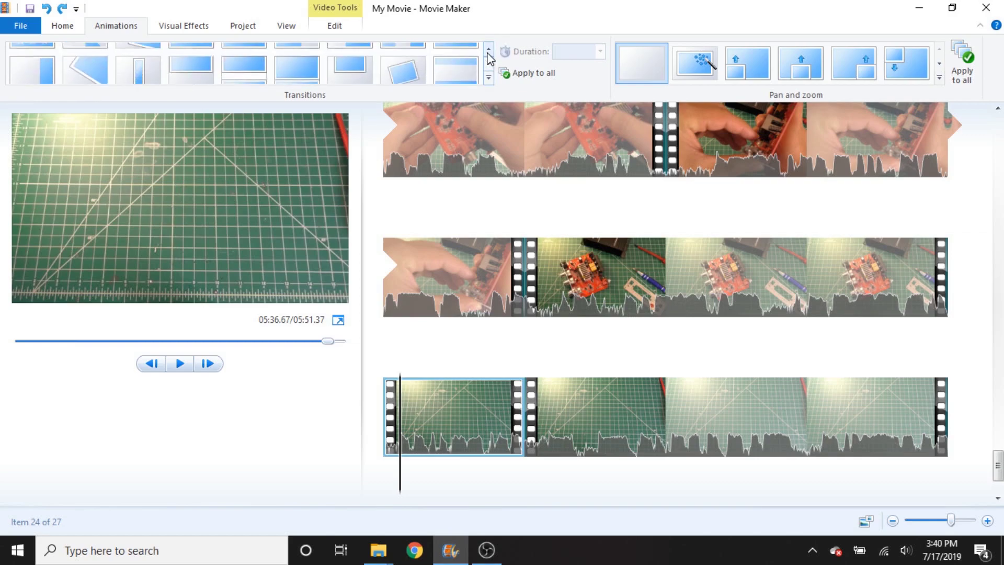
pyautogui.click(488, 52)
pyautogui.click(488, 53)
pyautogui.click(488, 53)
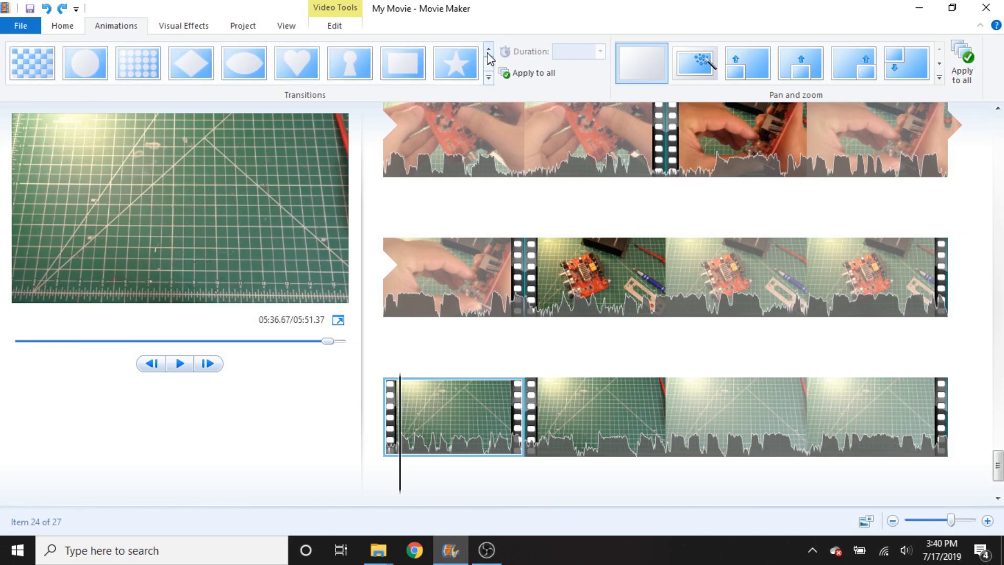
pyautogui.click(488, 52)
pyautogui.click(488, 52)
pyautogui.click(231, 51)
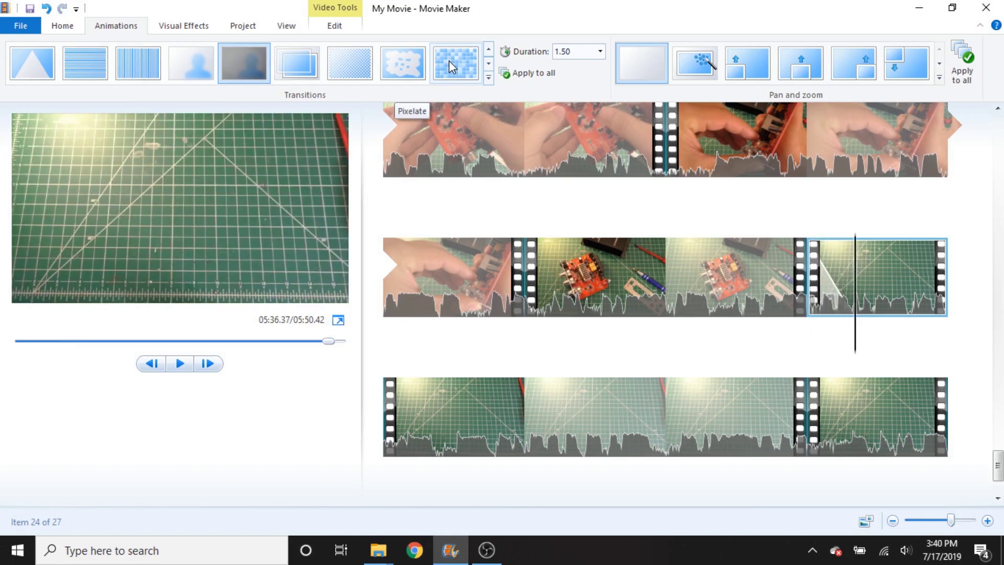
# Preview the new transition and cut its duration to 0.50 seconds
pyautogui.moveTo(811, 350); pyautogui.dragTo(797, 348)
pyautogui.press('space')
pyautogui.press('space')
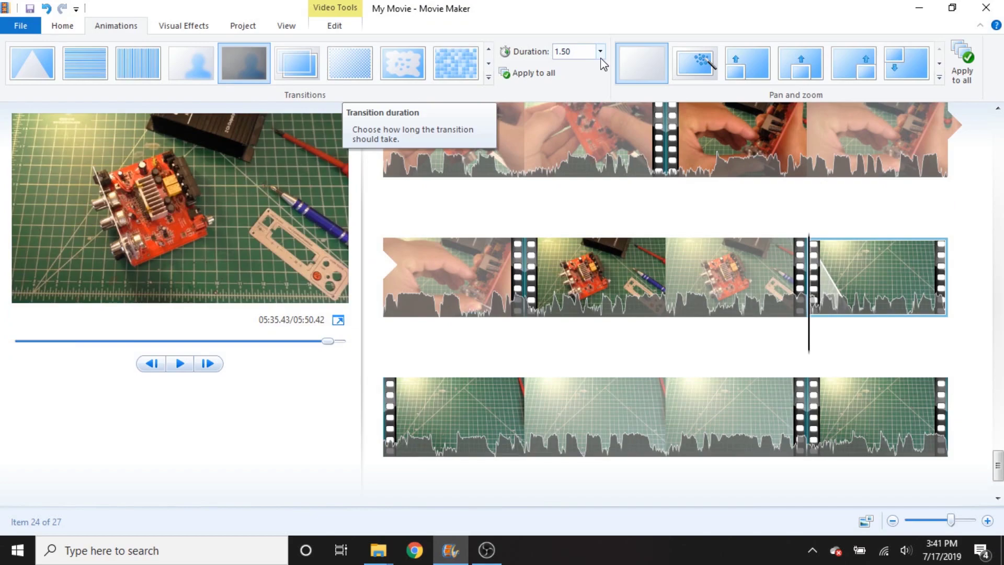
pyautogui.click(600, 52)
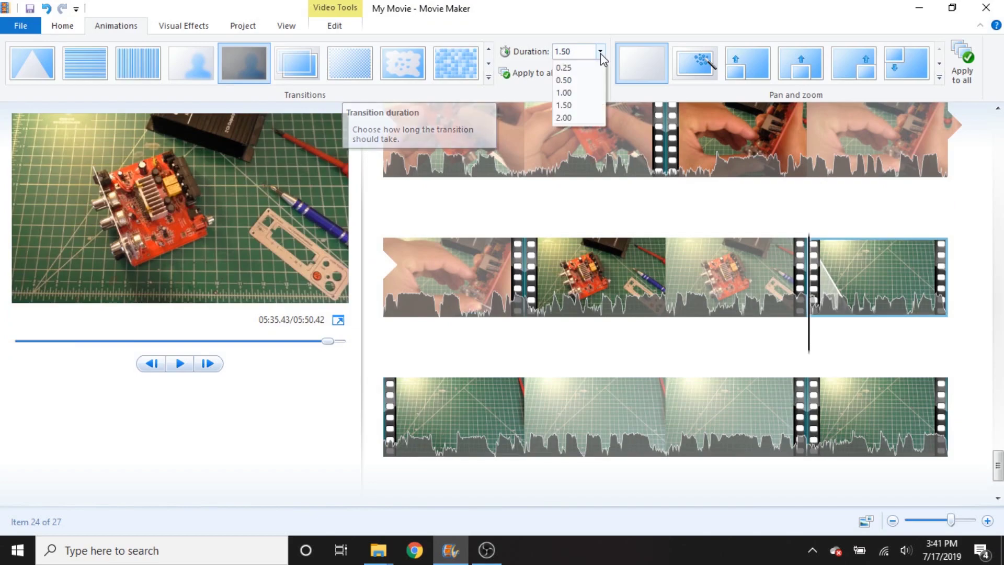
pyautogui.click(588, 81)
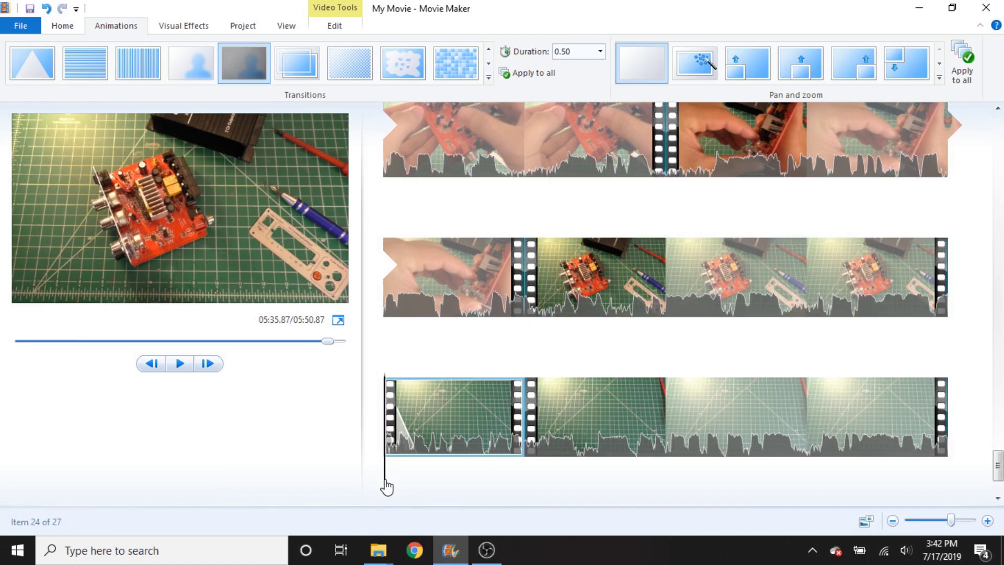
pyautogui.click(449, 468)
# Save the movie at 1080p59.94 30mbps as 'Amp' in Videos, keeping the MPEG-4/H.264 (*.mp4) type
pyautogui.click(670, 413)
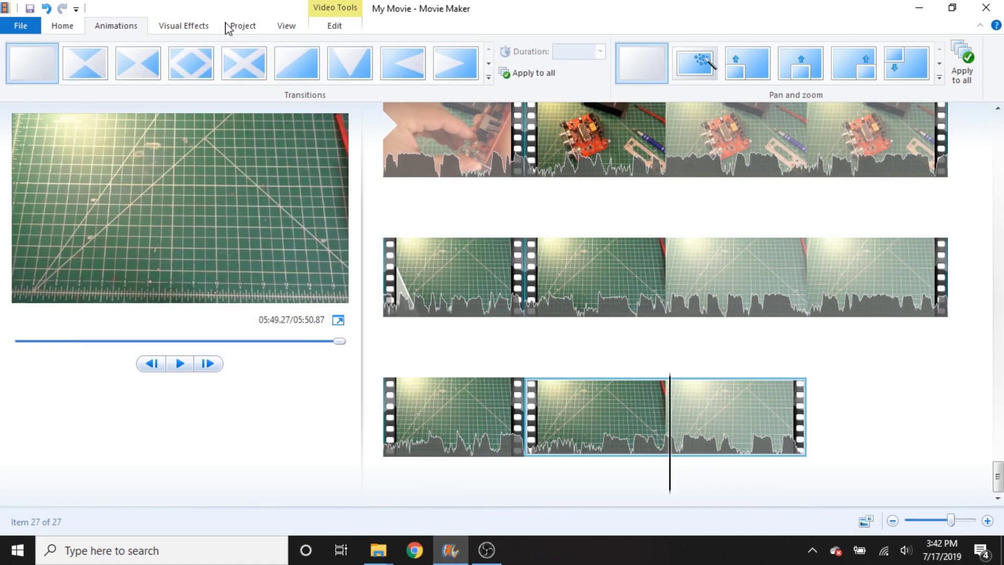
pyautogui.click(63, 26)
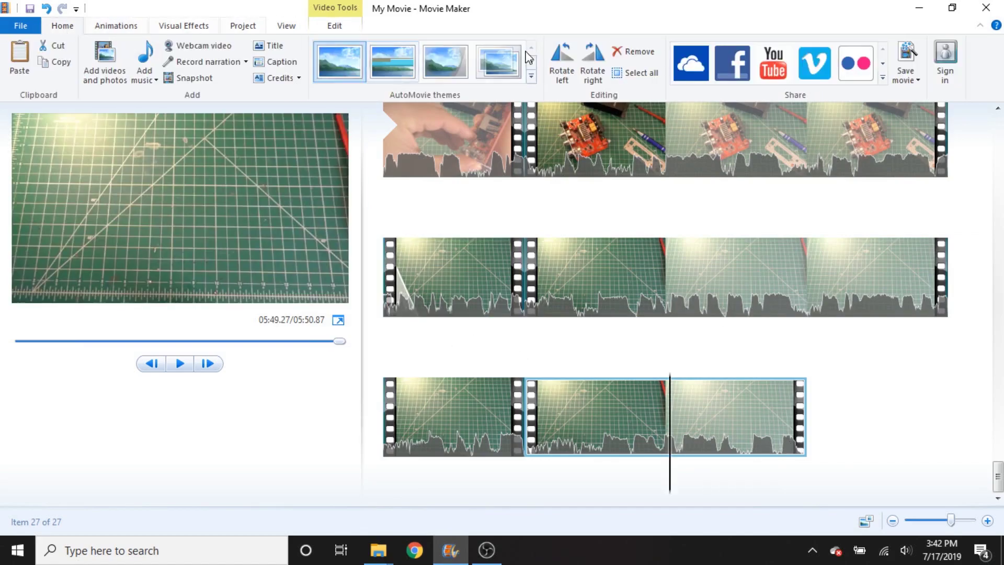
pyautogui.click(906, 79)
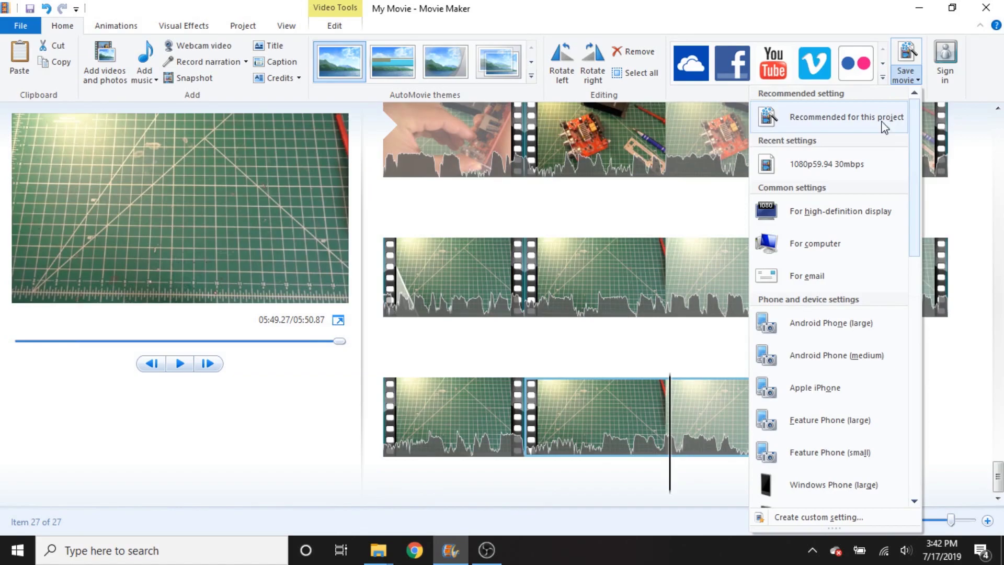
pyautogui.click(857, 166)
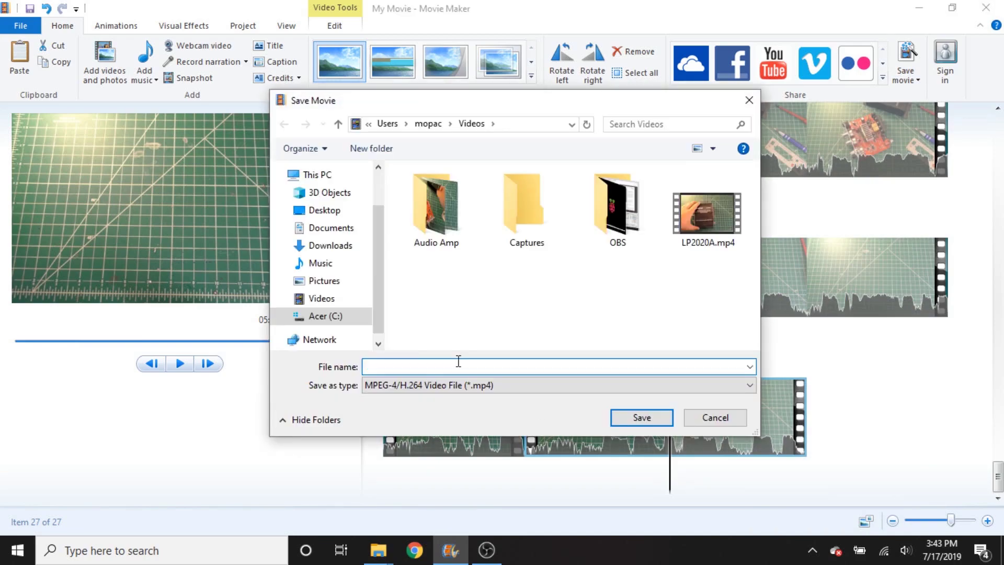
pyautogui.write('A')
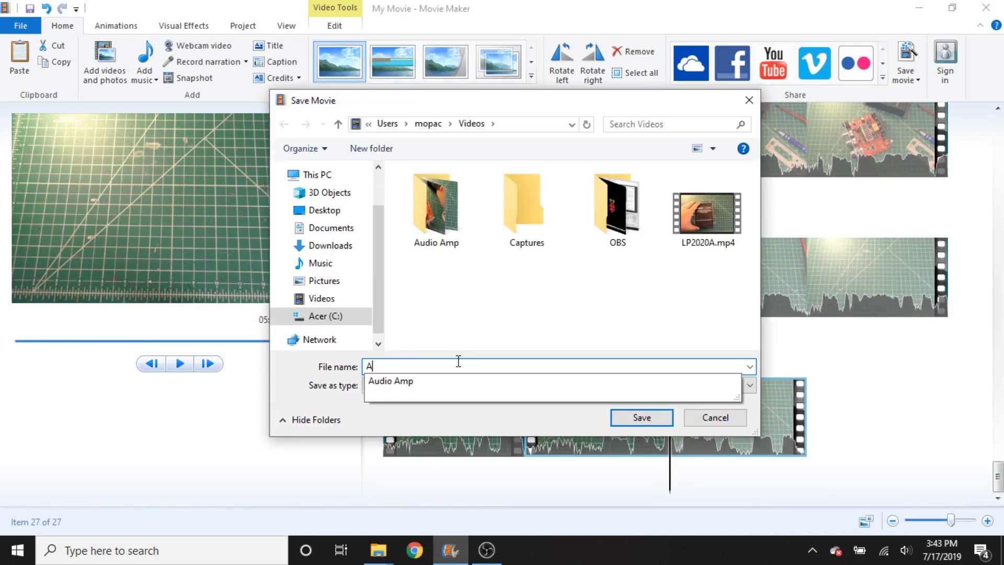
pyautogui.write('mp')
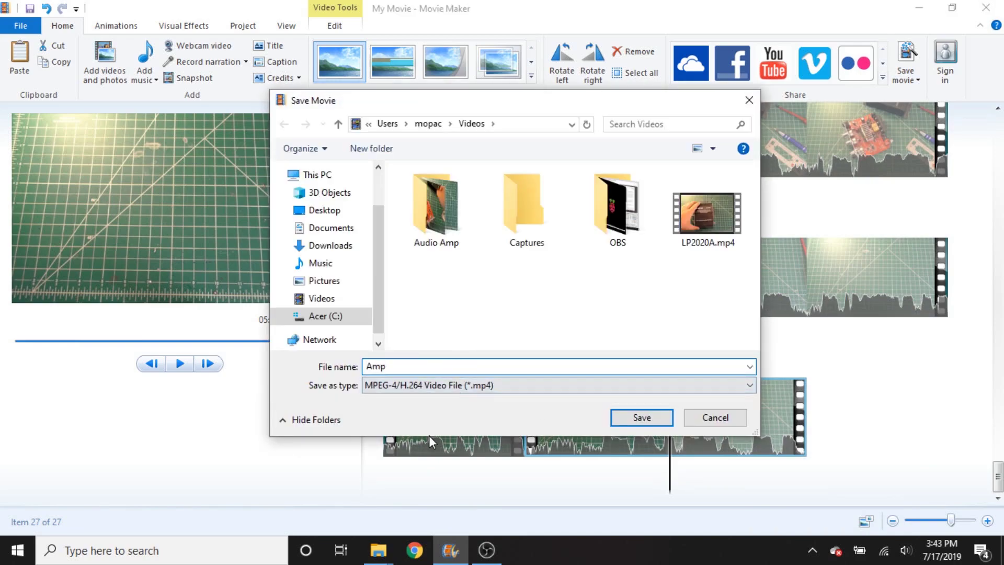
pyautogui.click(367, 386)
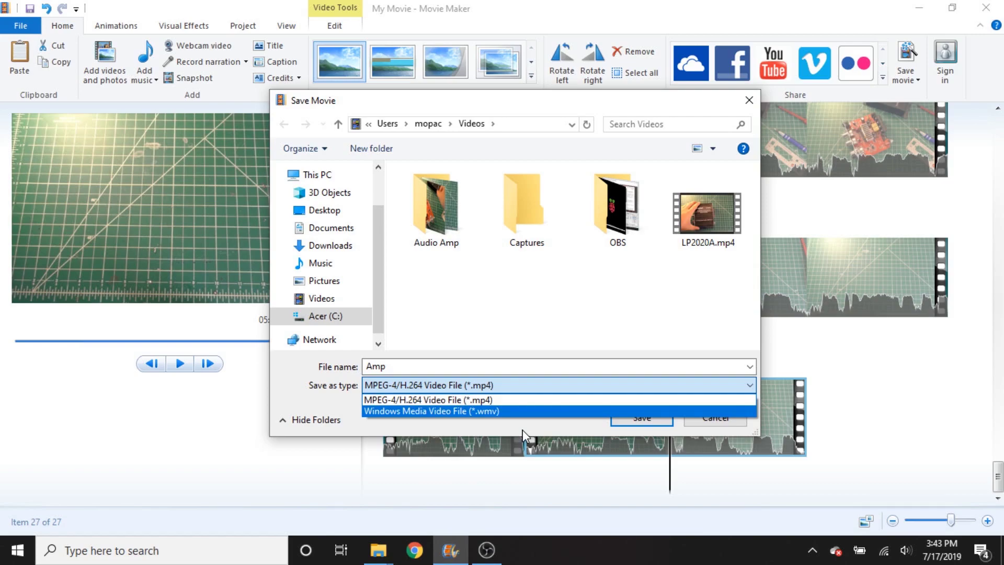
pyautogui.click(460, 399)
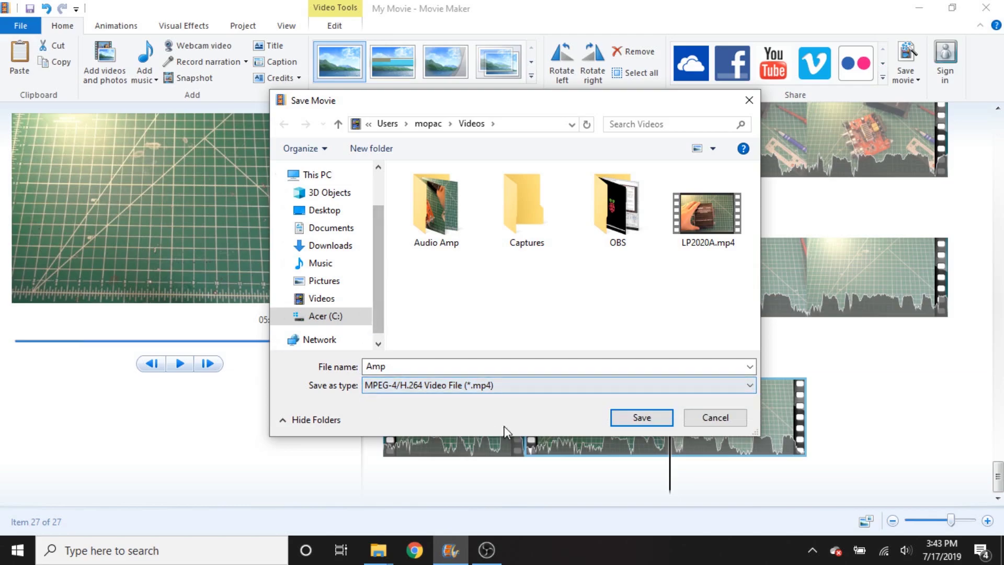
pyautogui.click(642, 417)
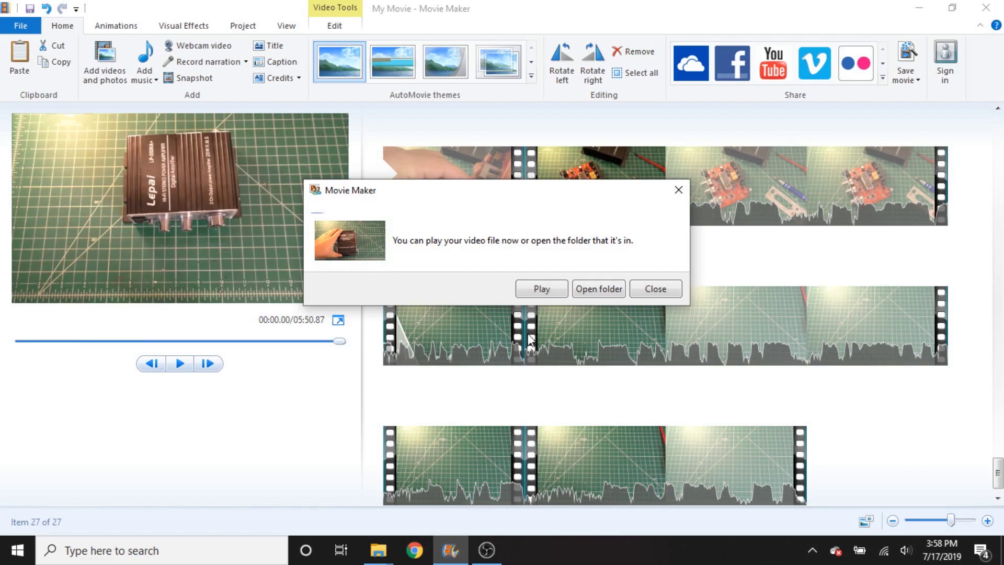
# Play the newly saved Amp video in Movies & TV, then close the player window
pyautogui.click(539, 291)
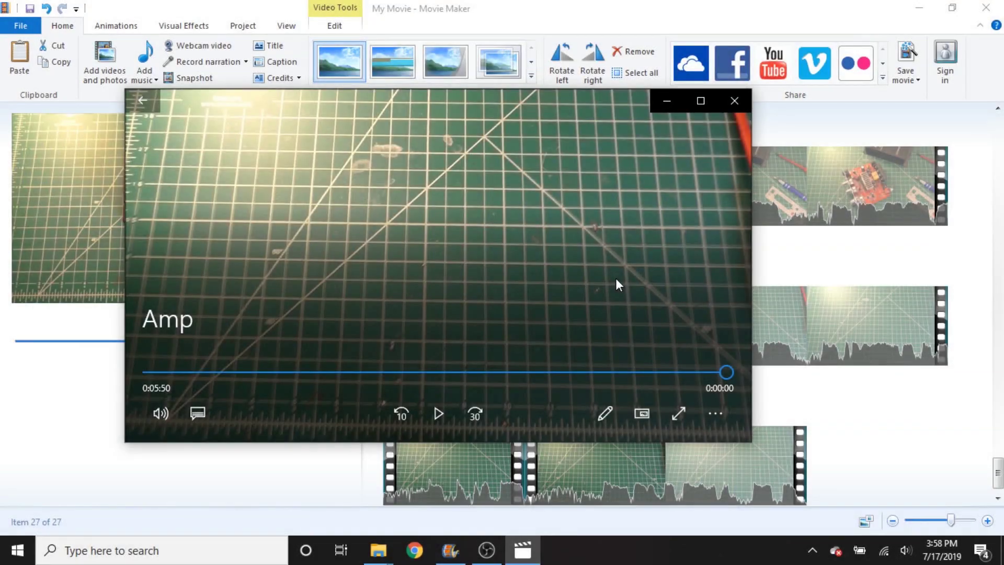
pyautogui.click(735, 101)
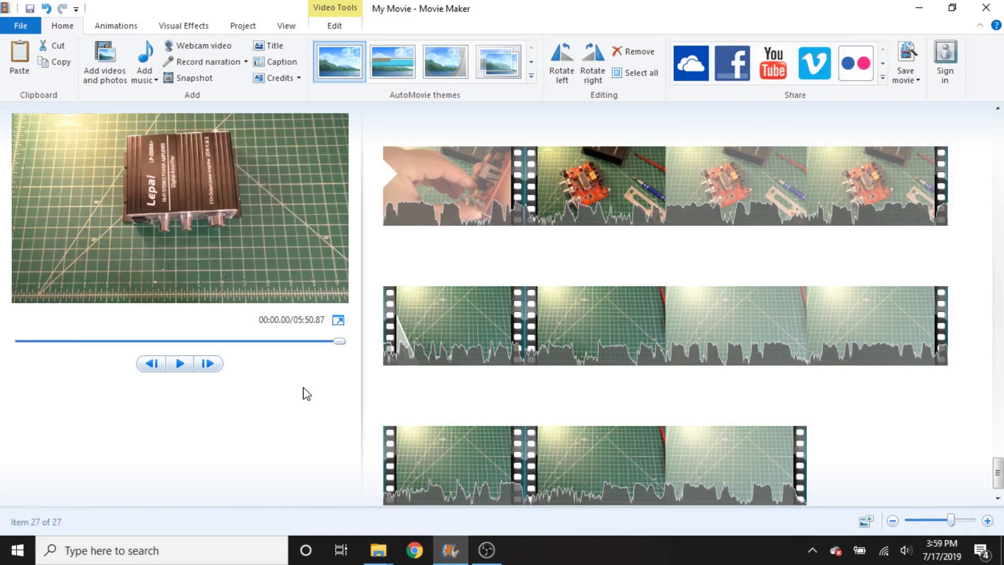